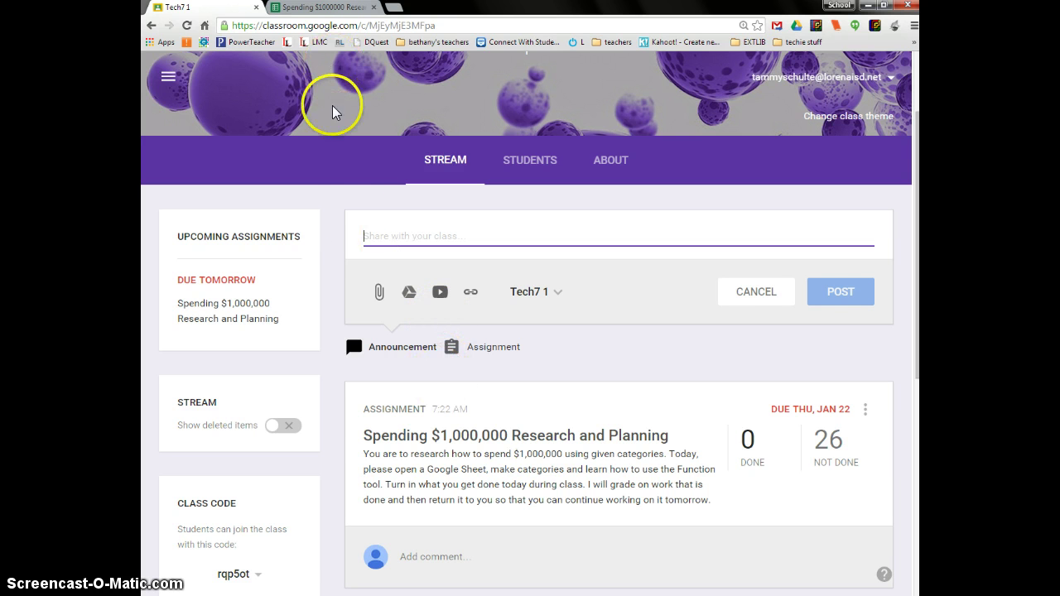
# Open the Spending $1000000 Research and Planning spreadsheet and review its category and cost column headings.
pyautogui.click(298, 8)
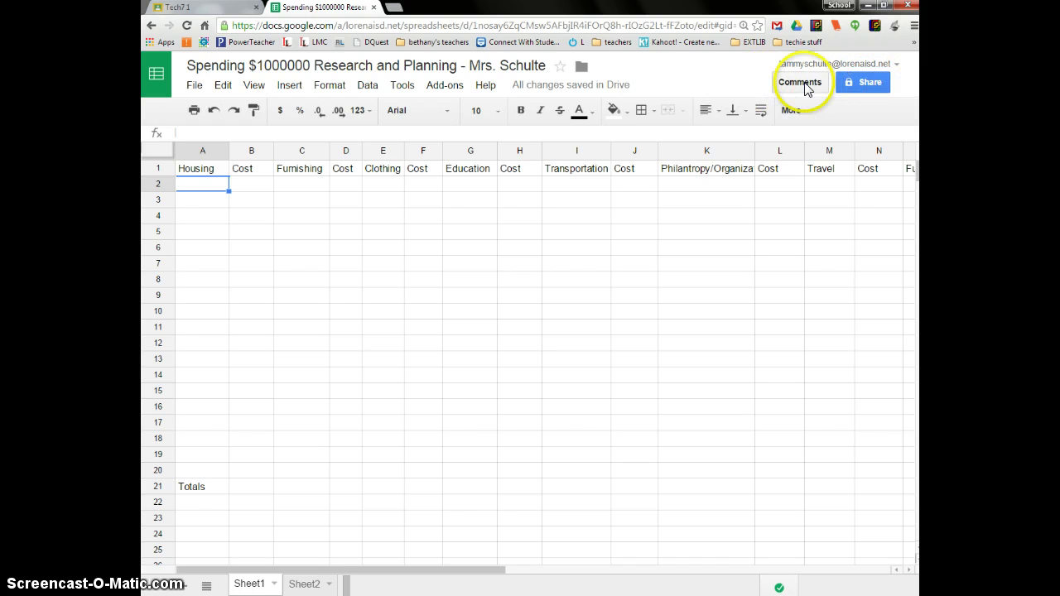
pyautogui.click(713, 81)
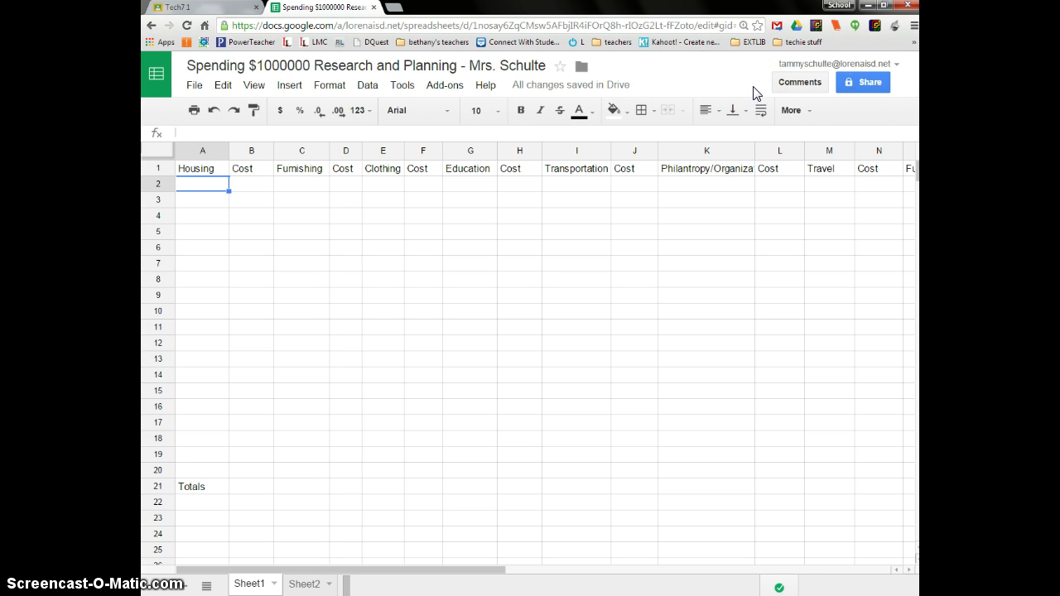
pyautogui.click(731, 86)
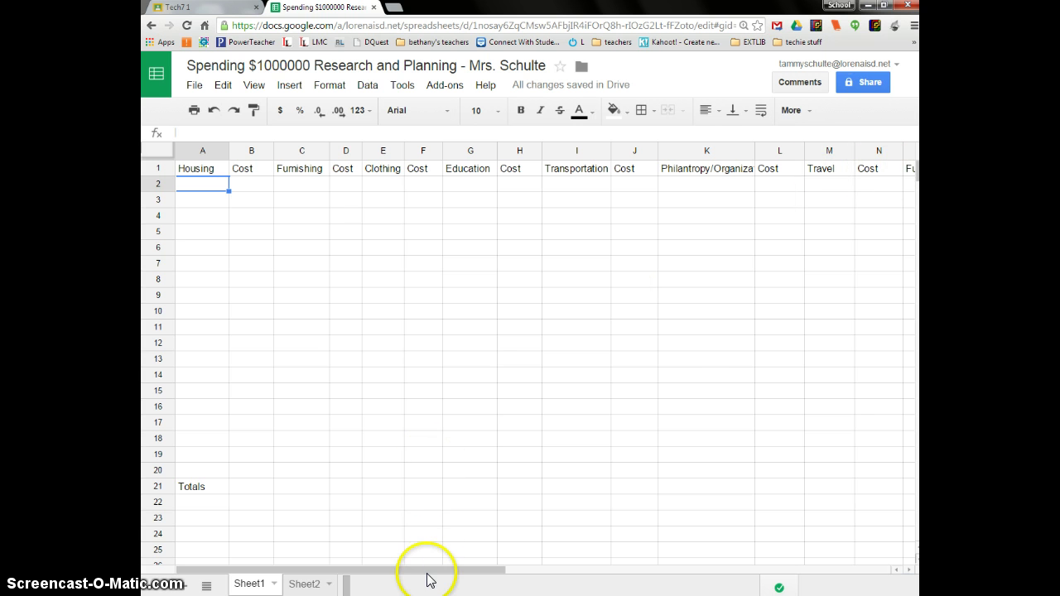
pyautogui.moveTo(433, 570); pyautogui.dragTo(486, 573)
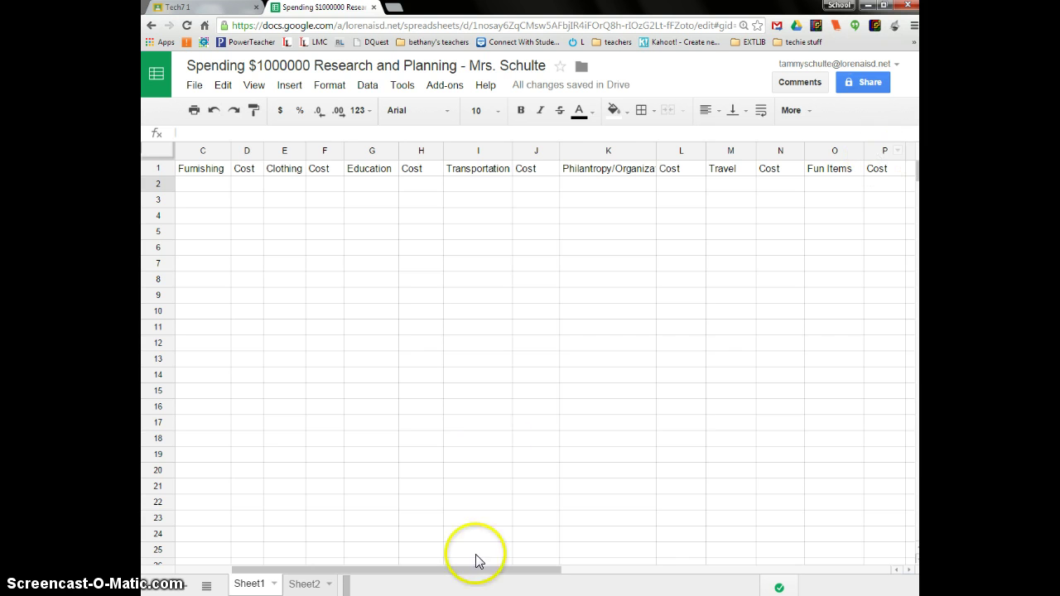
pyautogui.moveTo(476, 570)
pyautogui.mouseDown()
pyautogui.moveTo(502, 573)
pyautogui.moveTo(460, 573)
pyautogui.mouseUp()
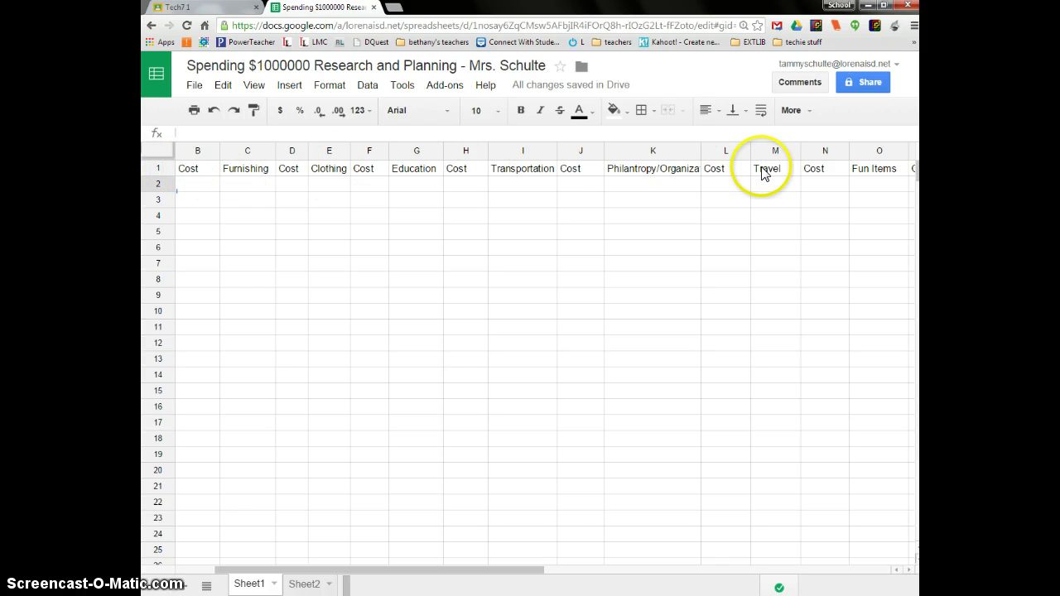
pyautogui.moveTo(248, 571); pyautogui.dragTo(190, 573)
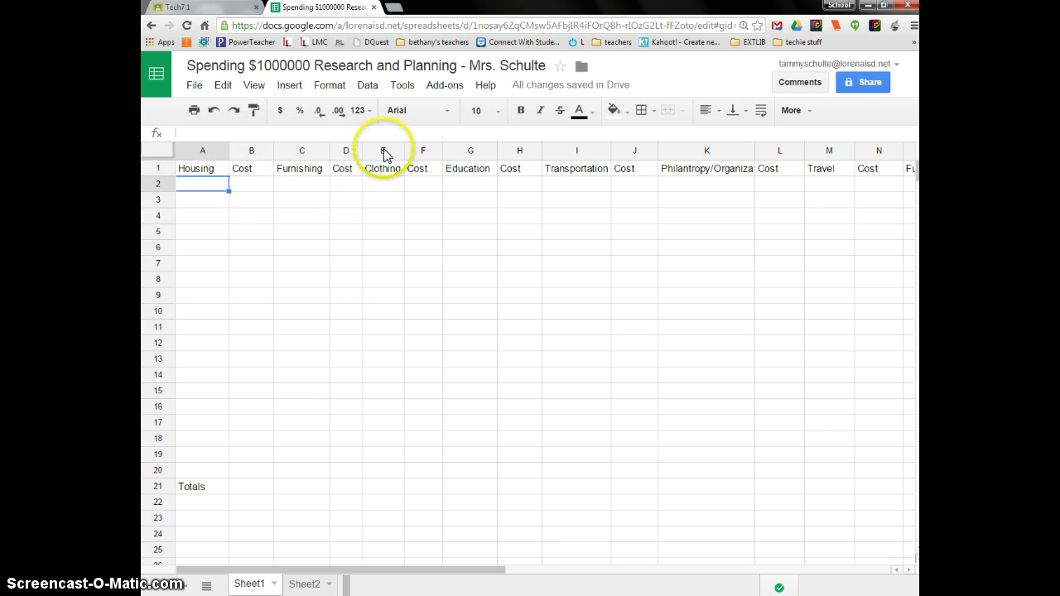
# Format the Housing cost column (column B) as currency.
pyautogui.click(240, 150)
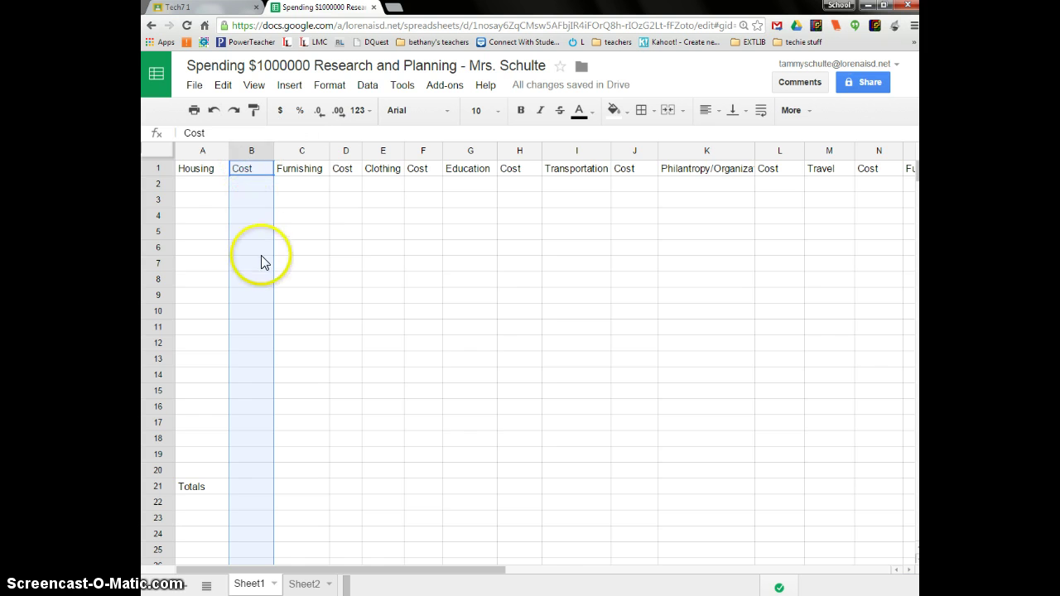
pyautogui.click(345, 246)
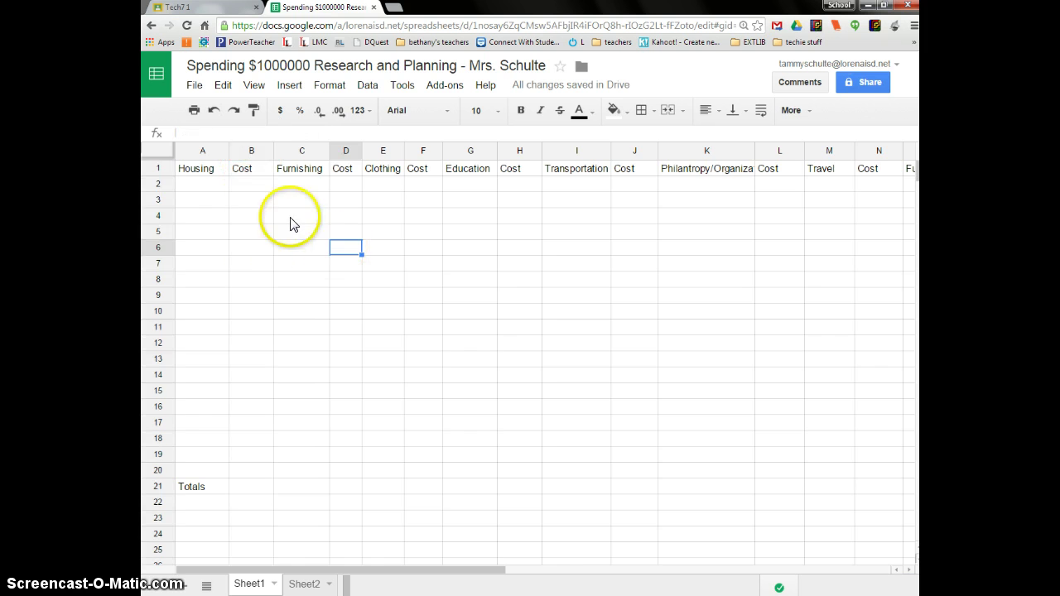
pyautogui.click(239, 149)
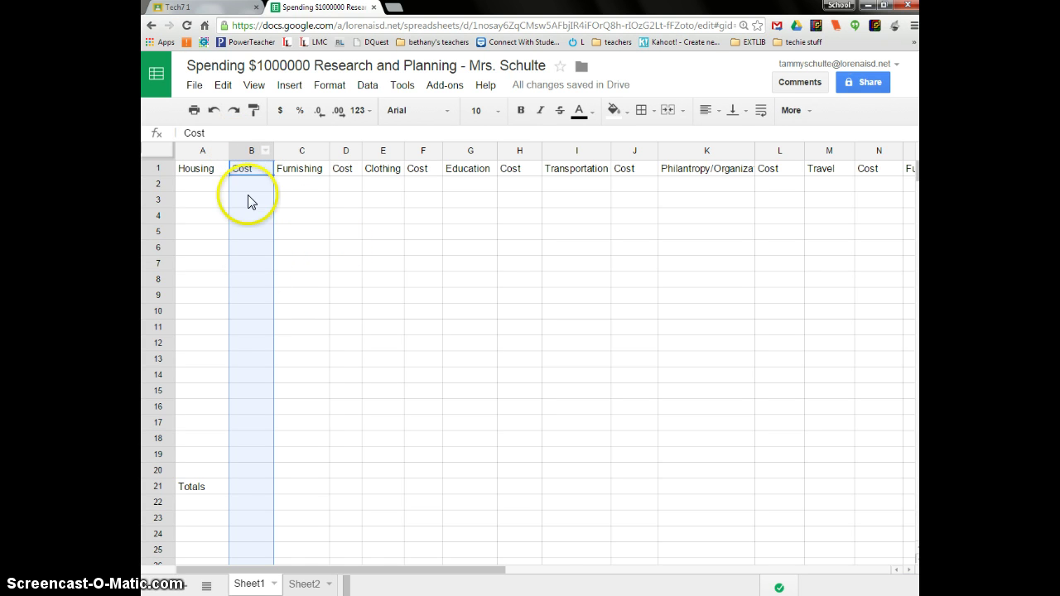
pyautogui.click(279, 116)
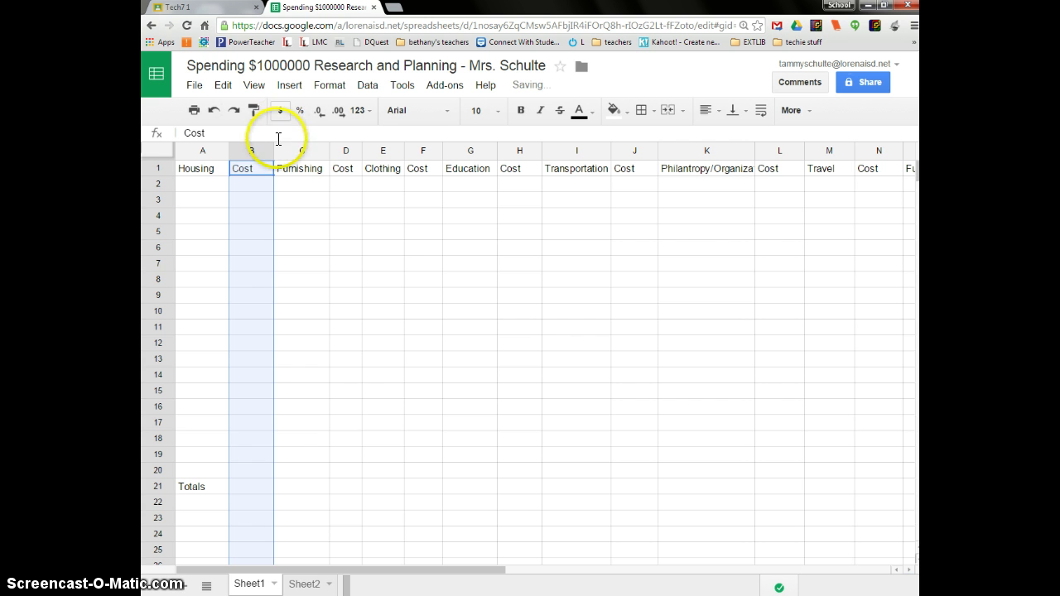
pyautogui.click(279, 114)
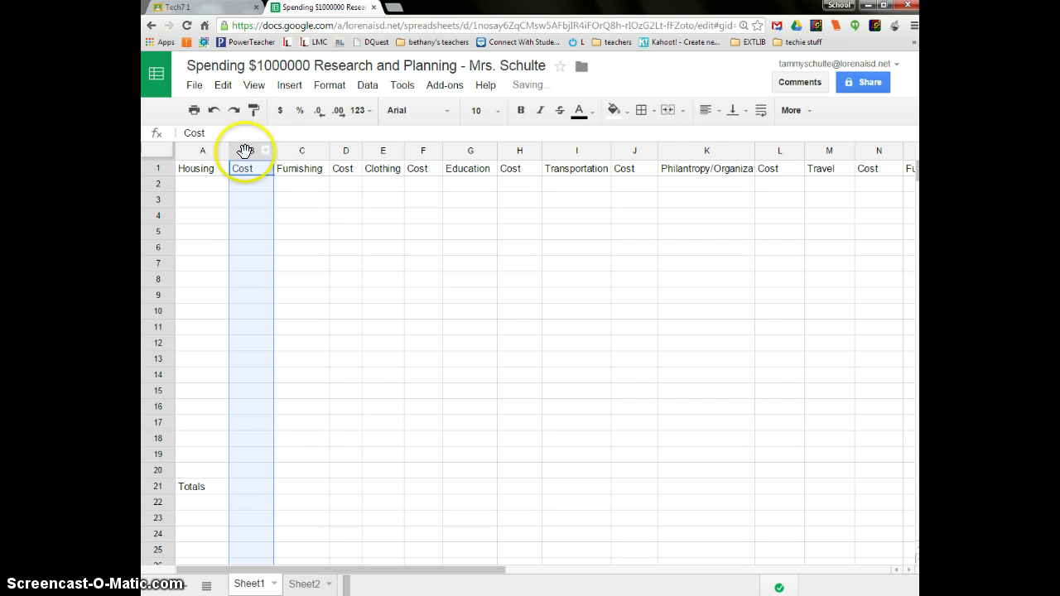
# Enter a sample housing cost of 15000 in cell B2 to test the currency format.
pyautogui.click(246, 184)
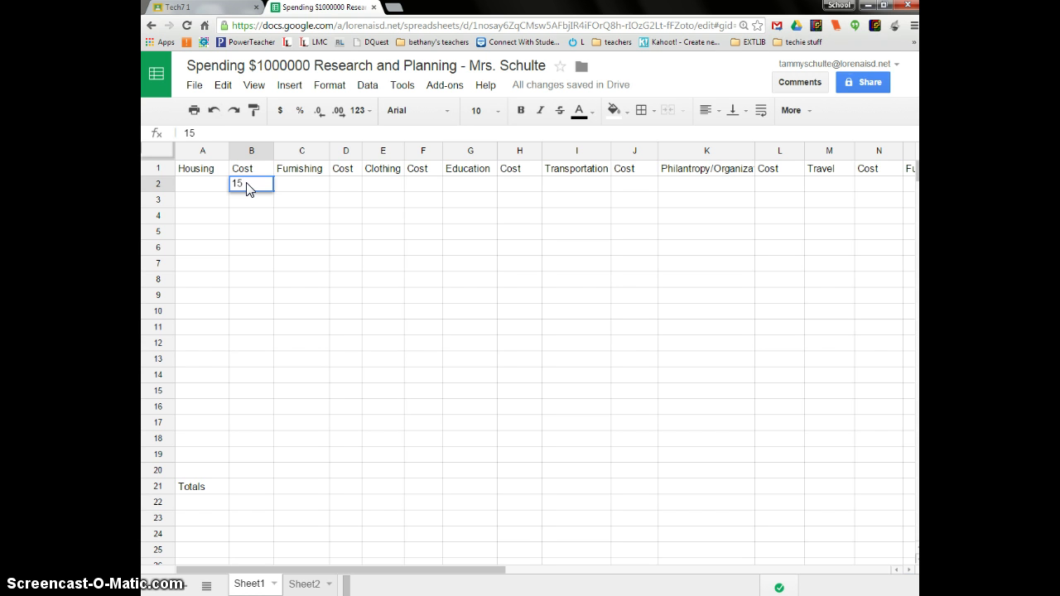
pyautogui.write('15000')
pyautogui.press('Return')
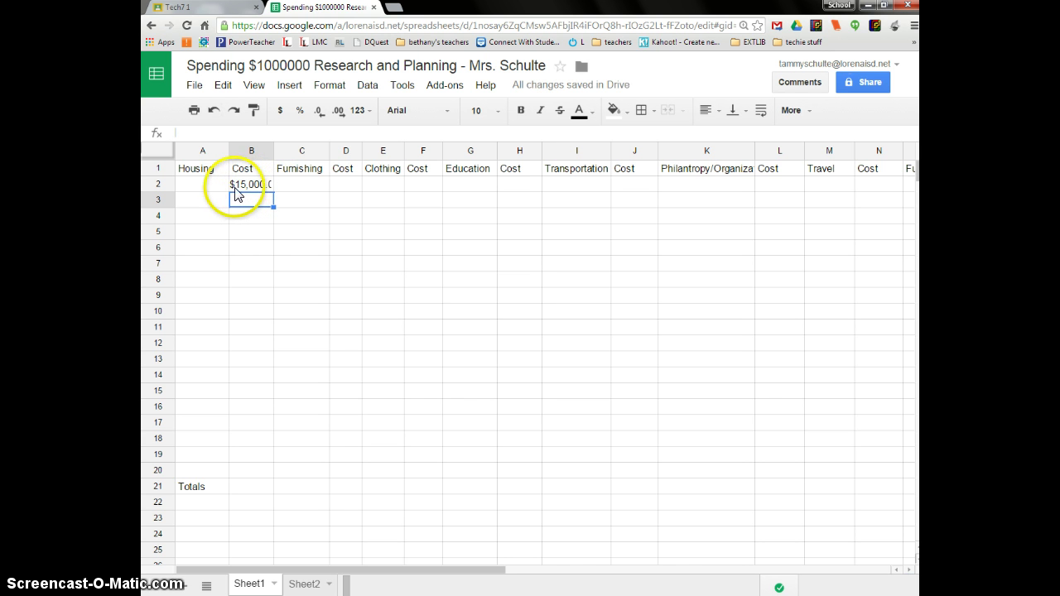
# Format the Furnishing and Clothing cost columns (D and F) as currency.
pyautogui.click(342, 152)
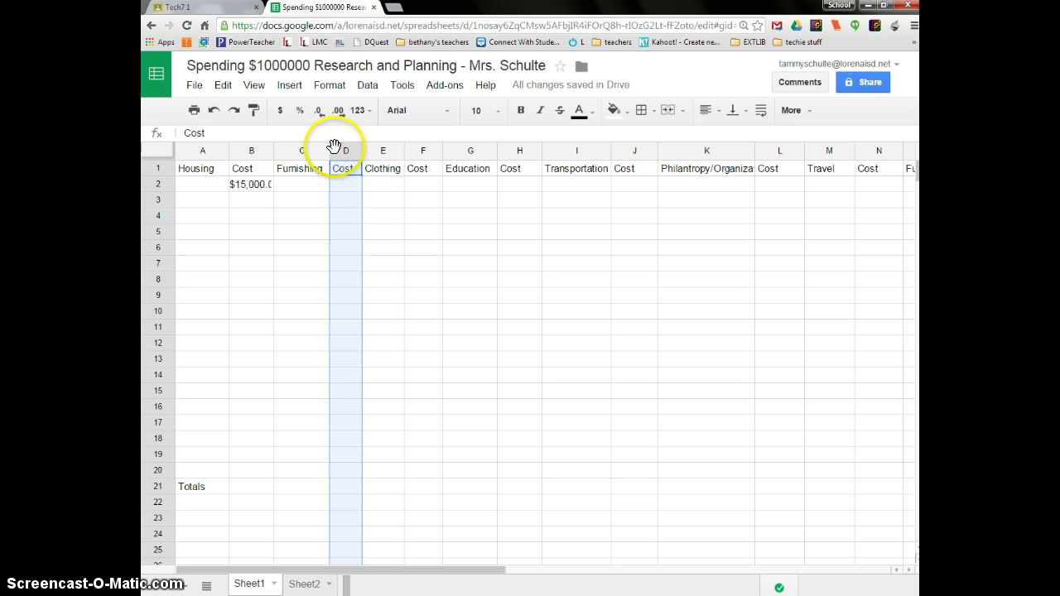
pyautogui.click(279, 113)
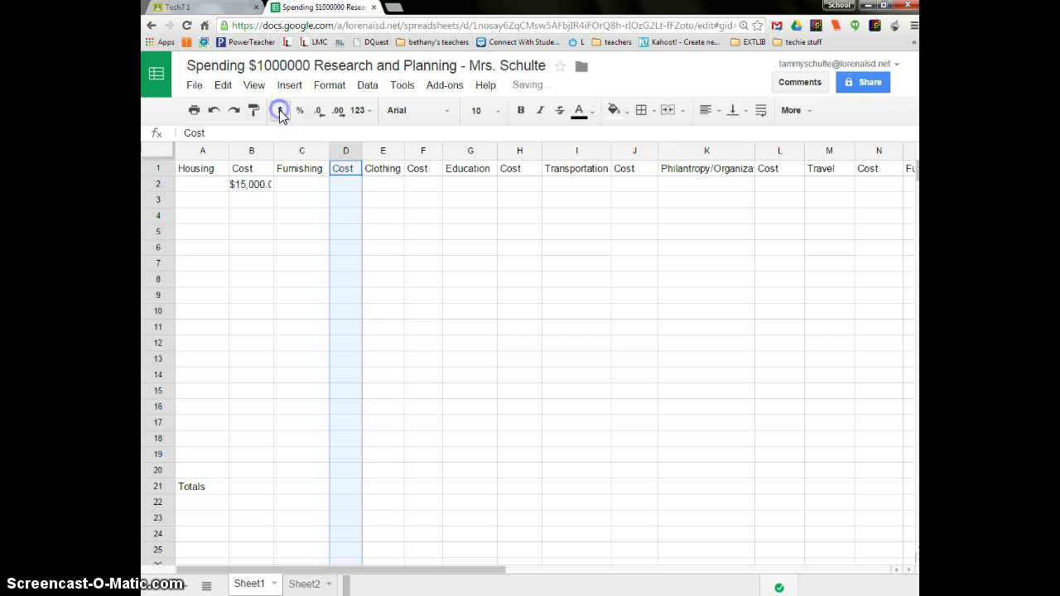
pyautogui.click(414, 150)
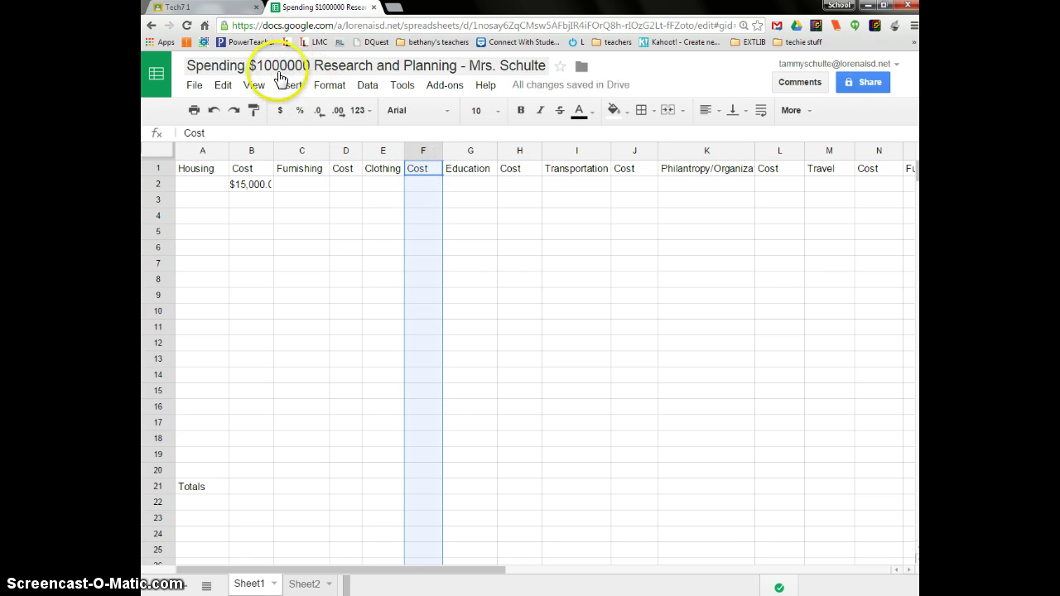
pyautogui.click(280, 110)
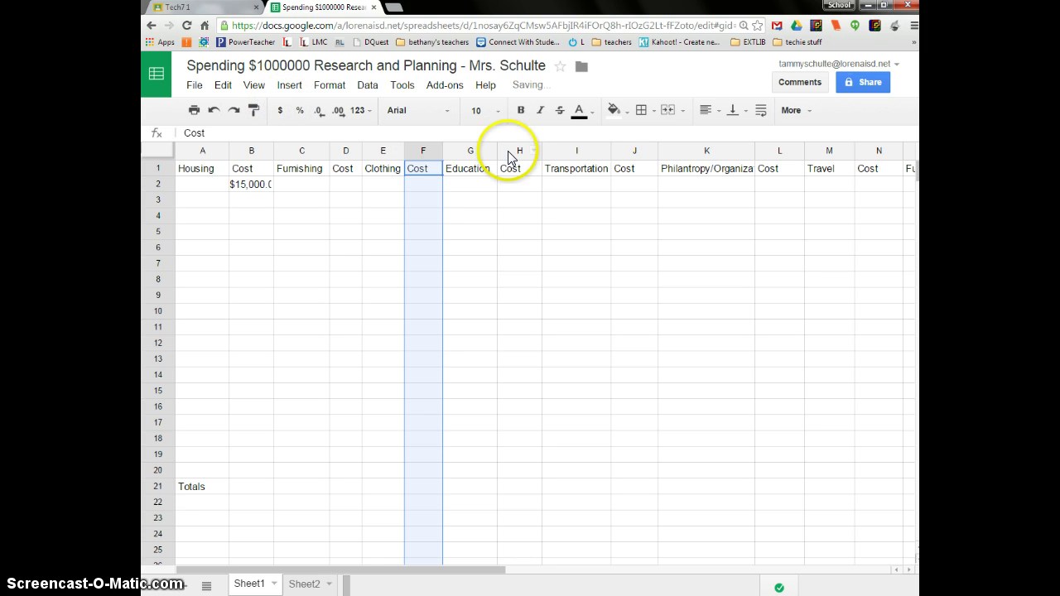
pyautogui.click(513, 151)
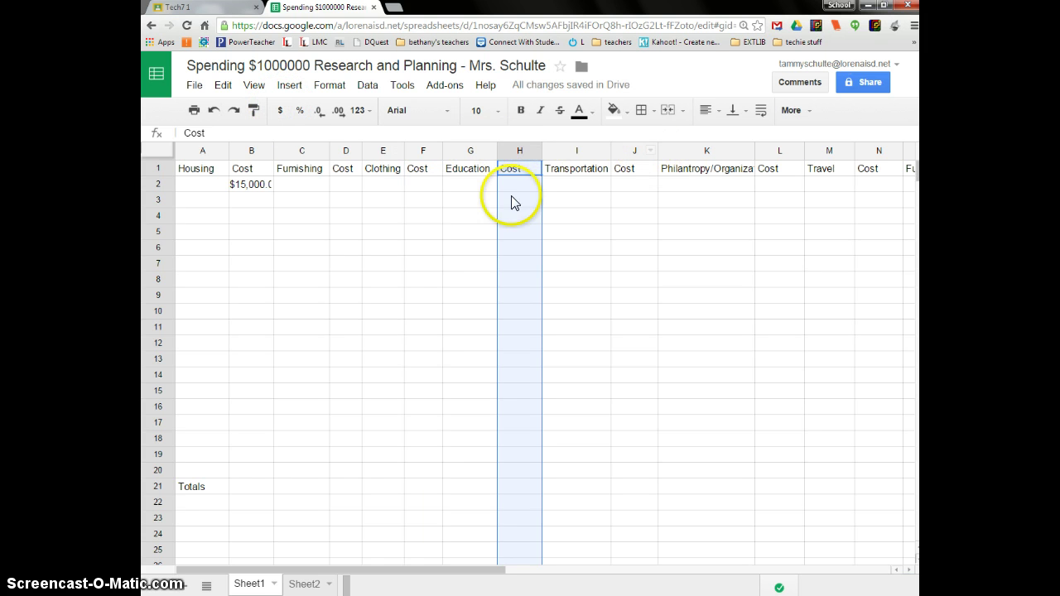
# Clear the sample housing cost from cell B2.
pyautogui.click(259, 184)
pyautogui.press('Delete')
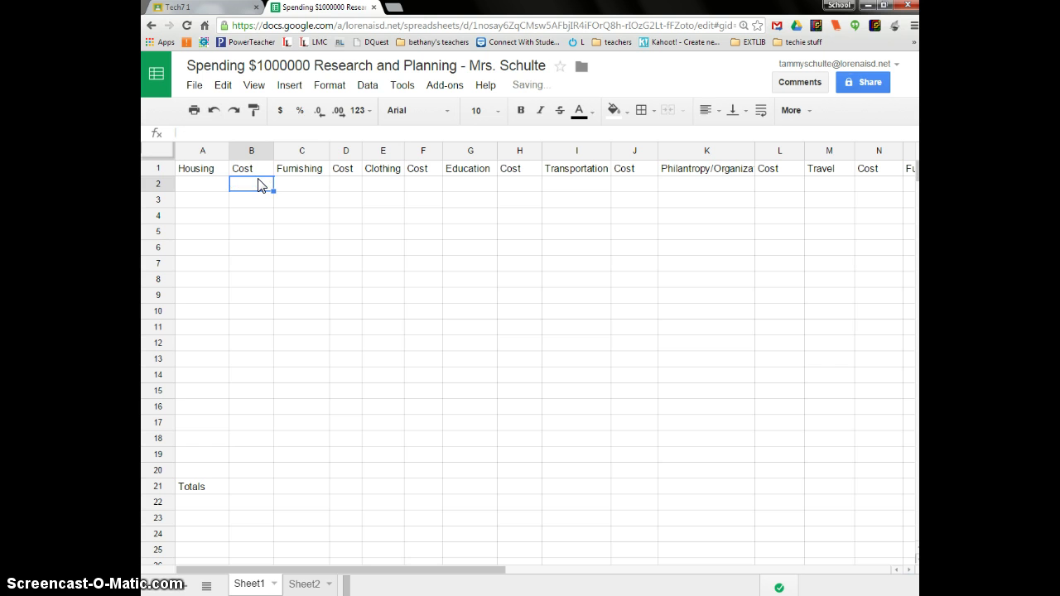
pyautogui.click(258, 184)
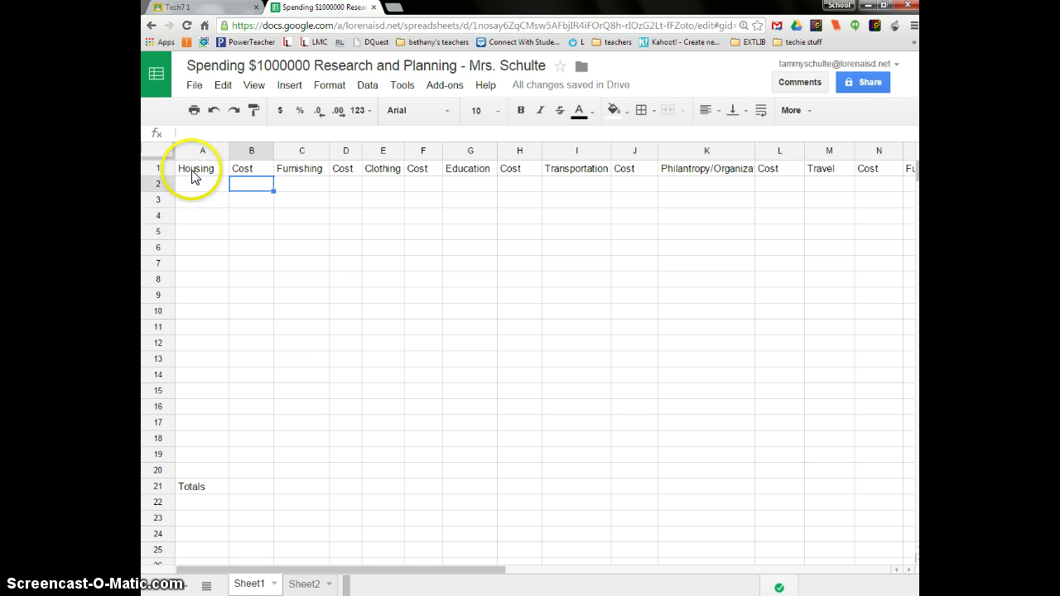
# Examine the entry cells below the category headings from Furnishing through Education, Transportation and Philanthropy to Travel.
pyautogui.click(313, 184)
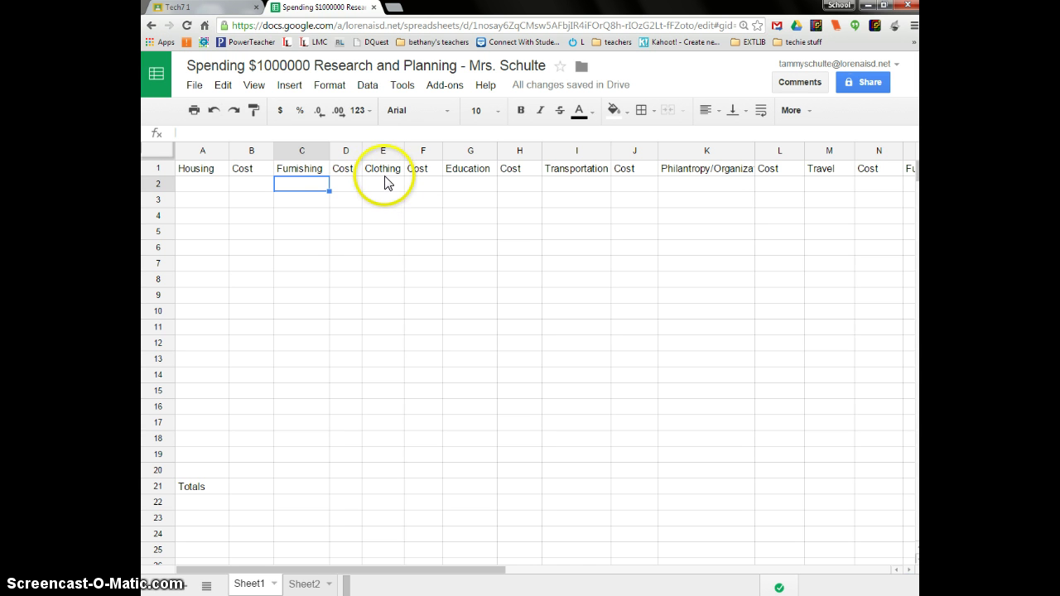
pyautogui.click(467, 184)
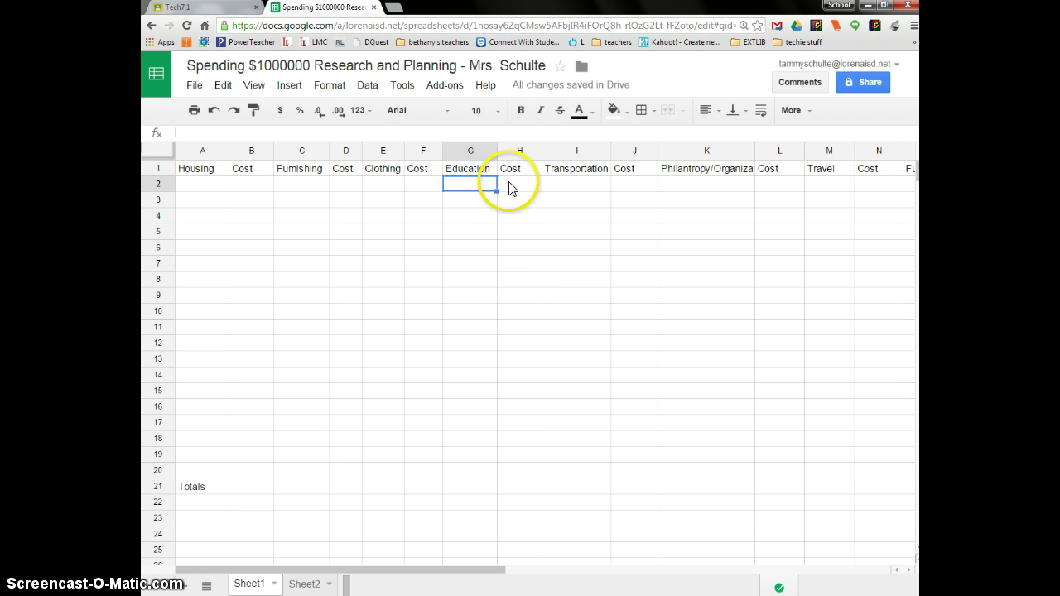
pyautogui.click(563, 186)
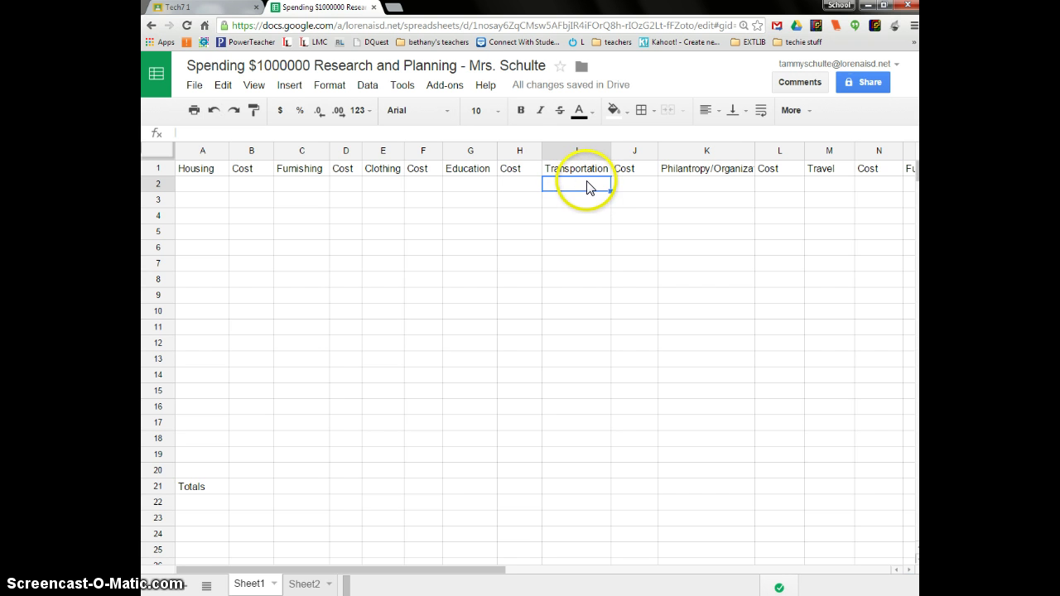
pyautogui.click(634, 189)
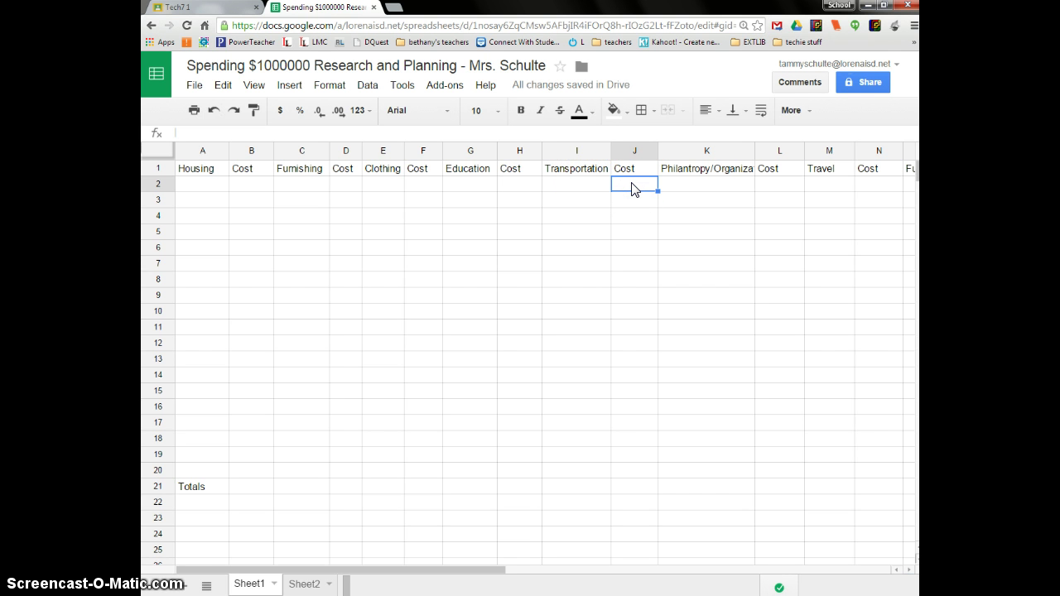
pyautogui.click(686, 183)
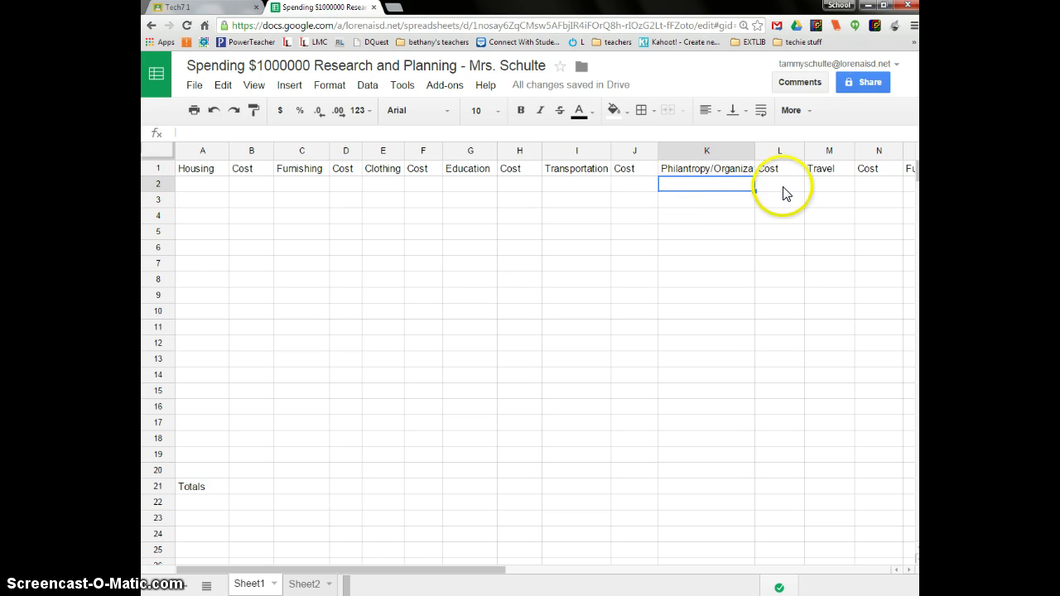
pyautogui.click(782, 189)
pyautogui.click(668, 185)
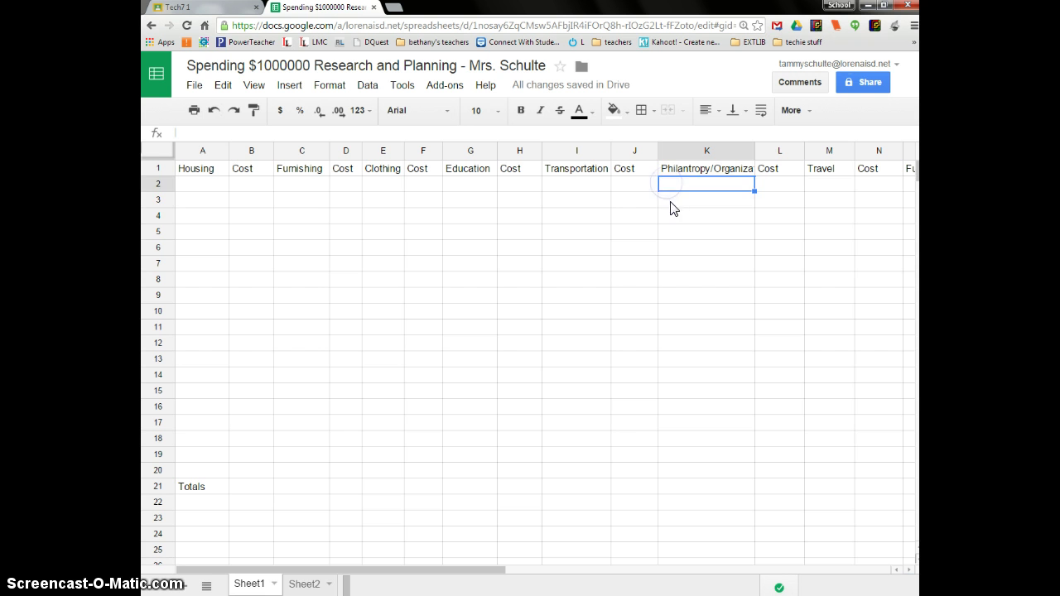
pyautogui.click(670, 205)
pyautogui.click(669, 188)
pyautogui.click(673, 201)
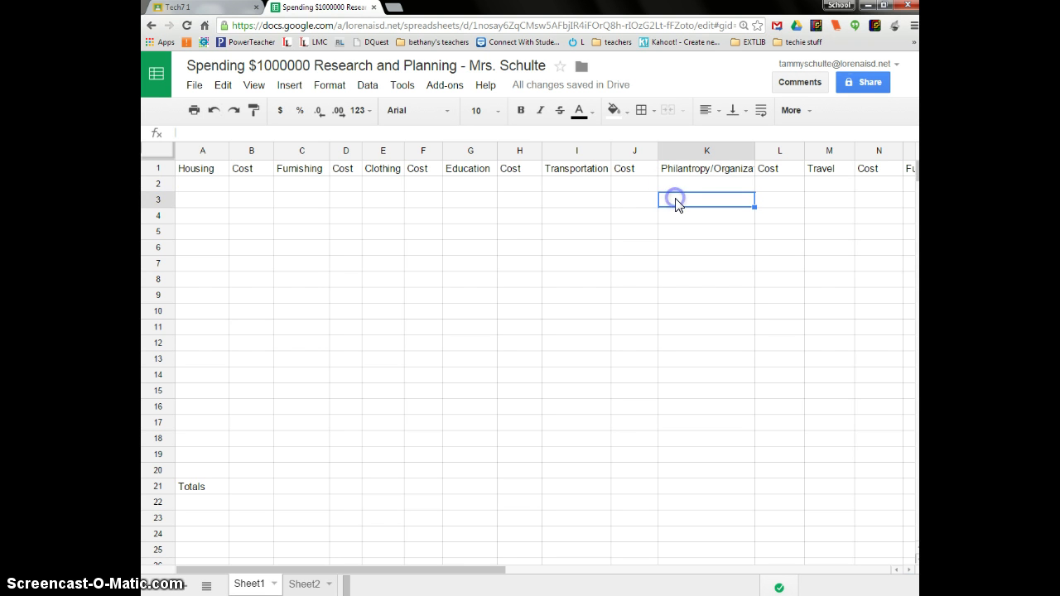
pyautogui.click(680, 191)
pyautogui.click(679, 186)
pyautogui.click(679, 200)
pyautogui.click(827, 186)
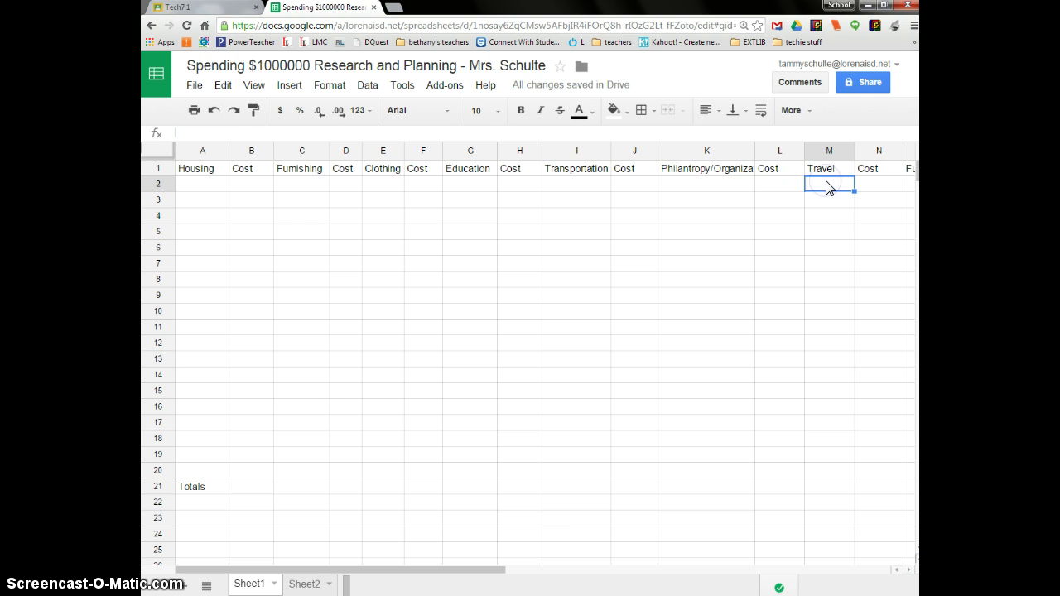
pyautogui.click(821, 187)
pyautogui.click(807, 187)
pyautogui.click(832, 188)
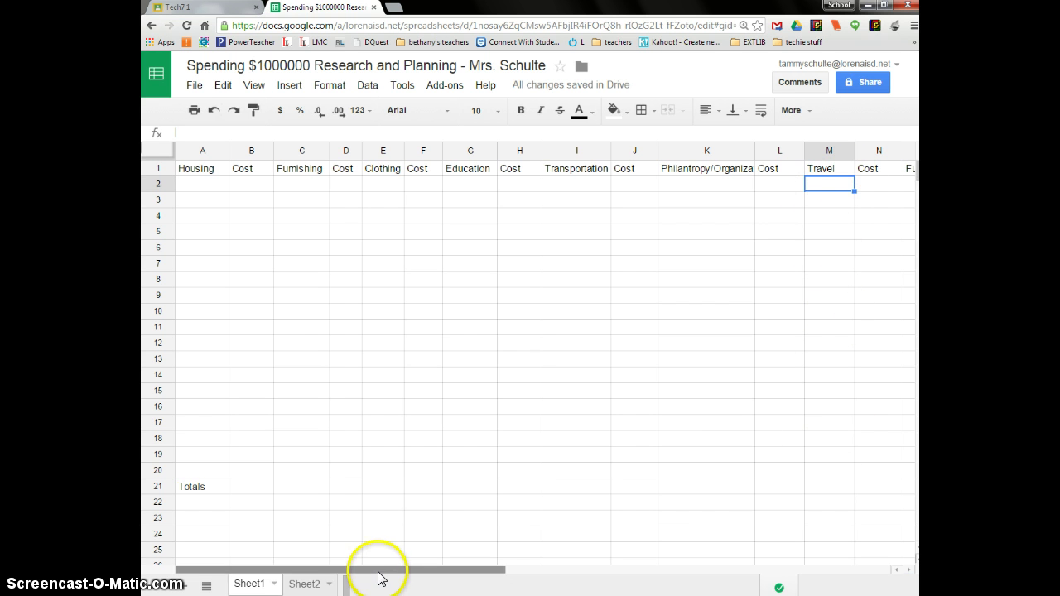
# Examine the Travel and Fun Items columns with their cost columns, through to column Q.
pyautogui.moveTo(386, 571); pyautogui.dragTo(436, 577)
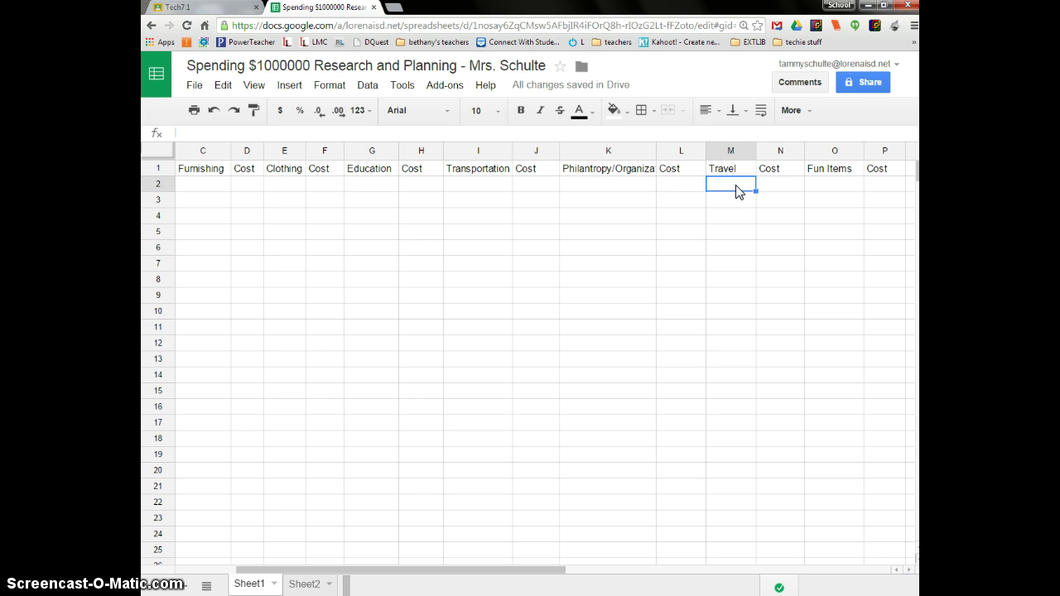
pyautogui.click(769, 184)
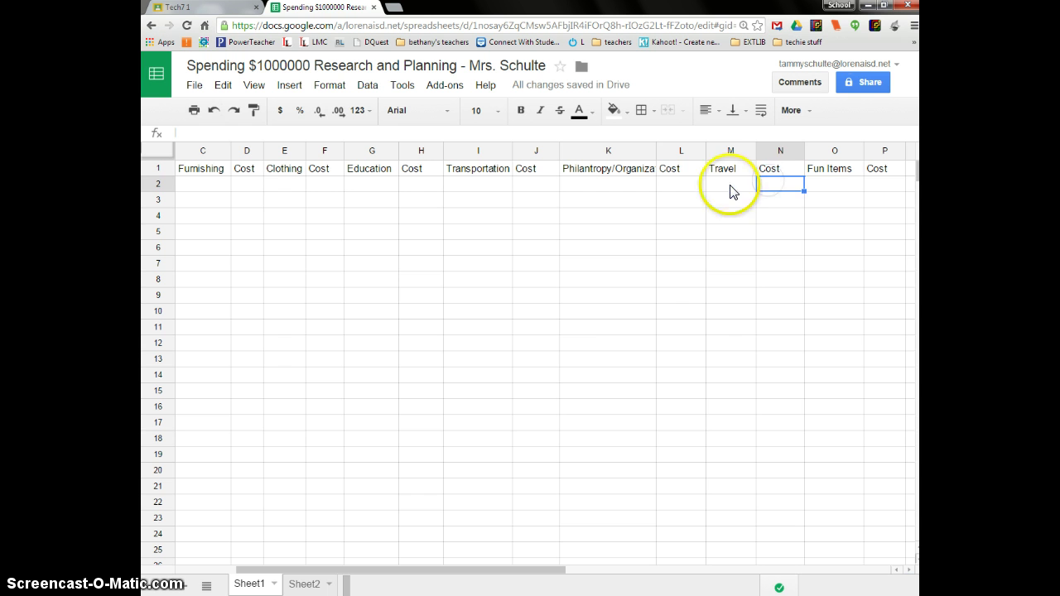
pyautogui.click(731, 187)
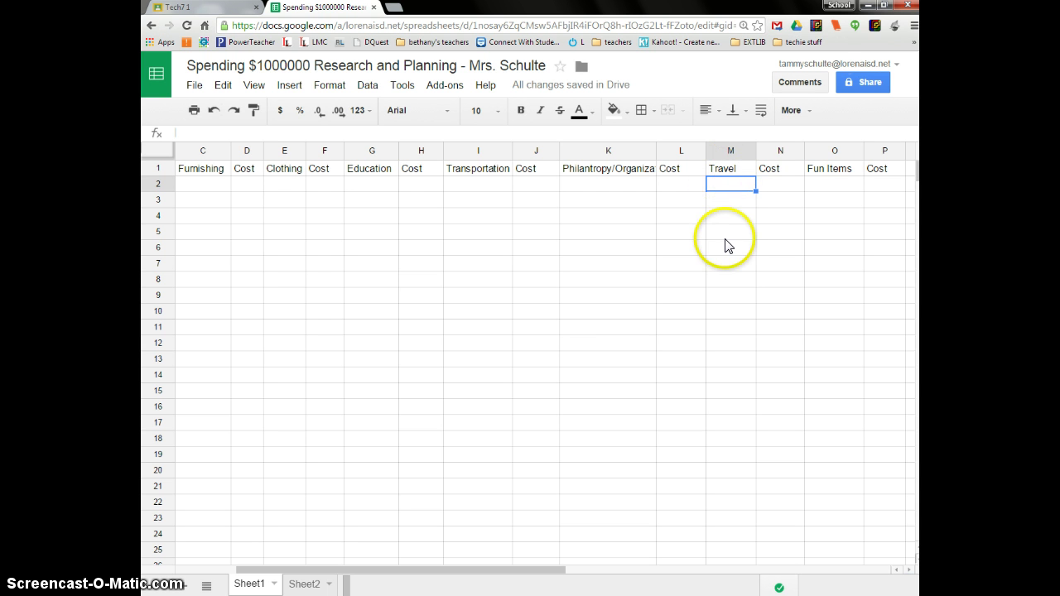
pyautogui.click(776, 184)
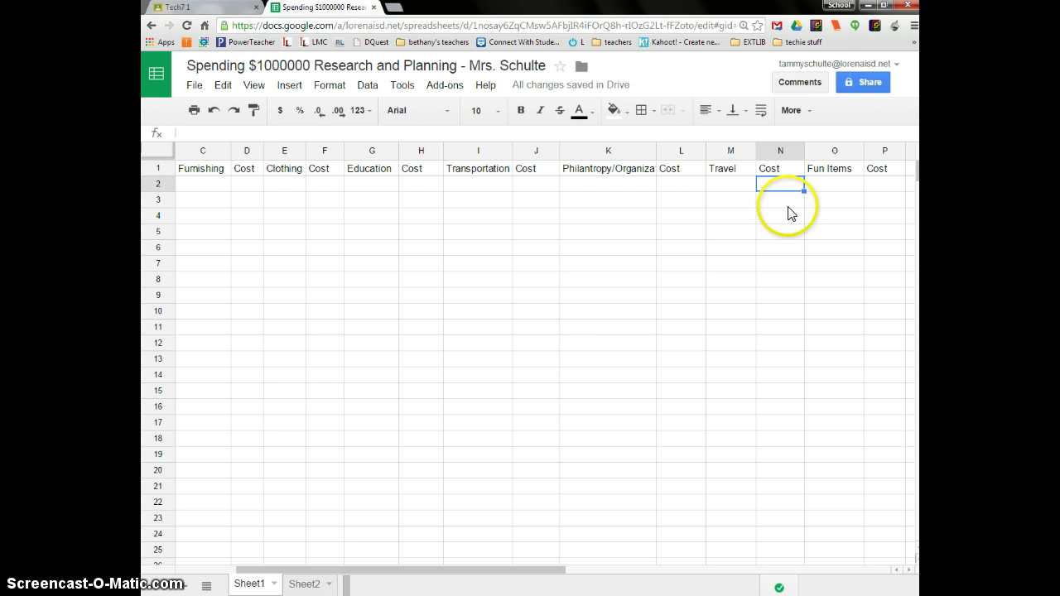
pyautogui.click(826, 186)
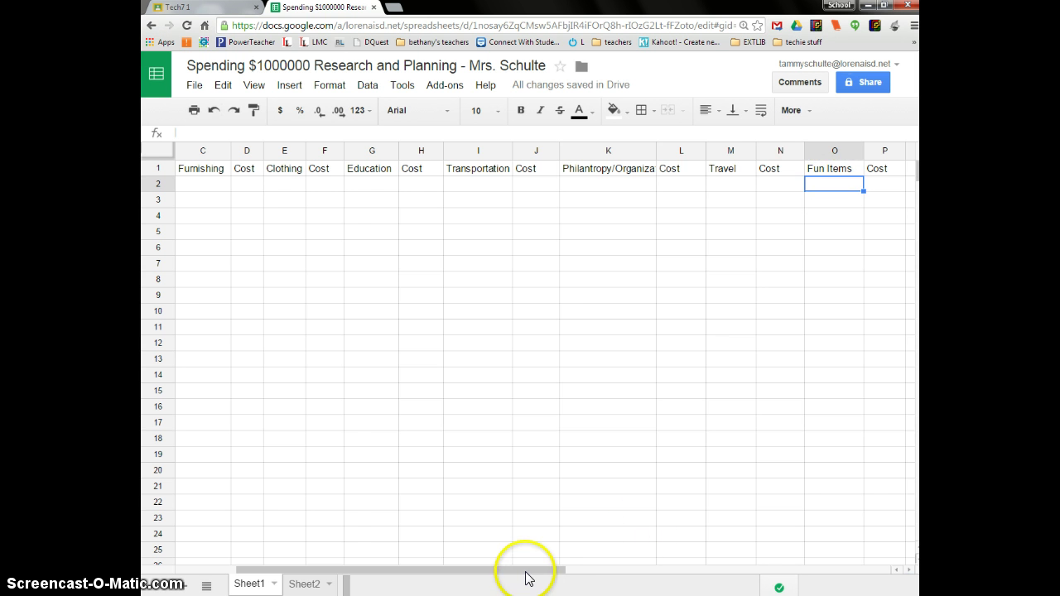
pyautogui.moveTo(526, 572); pyautogui.dragTo(556, 571)
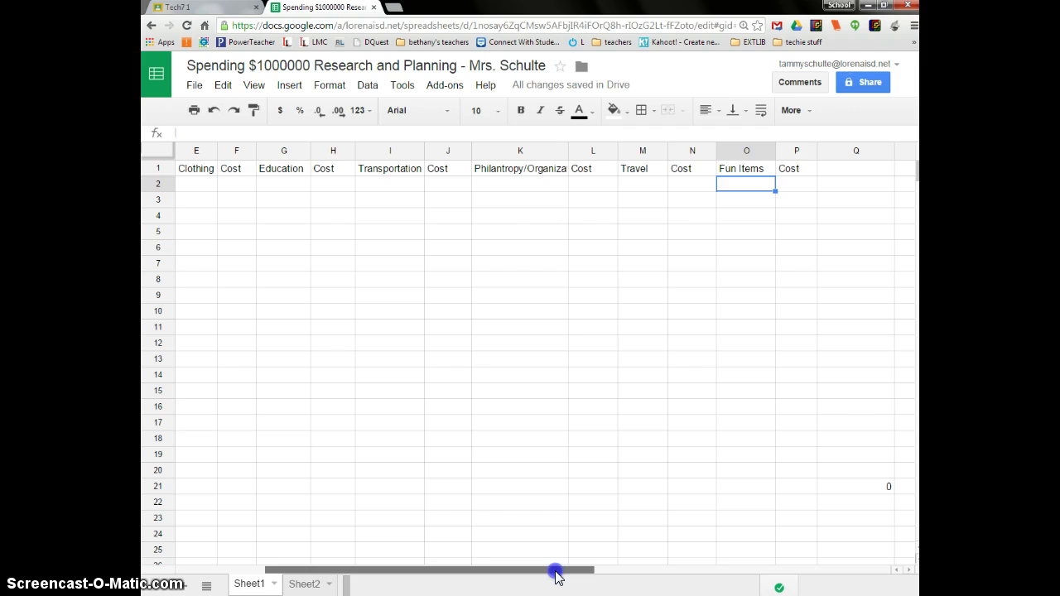
# Examine the Fun Items entry and cost cells, the first Housing cell, and the Education and Transportation headings.
pyautogui.click(736, 184)
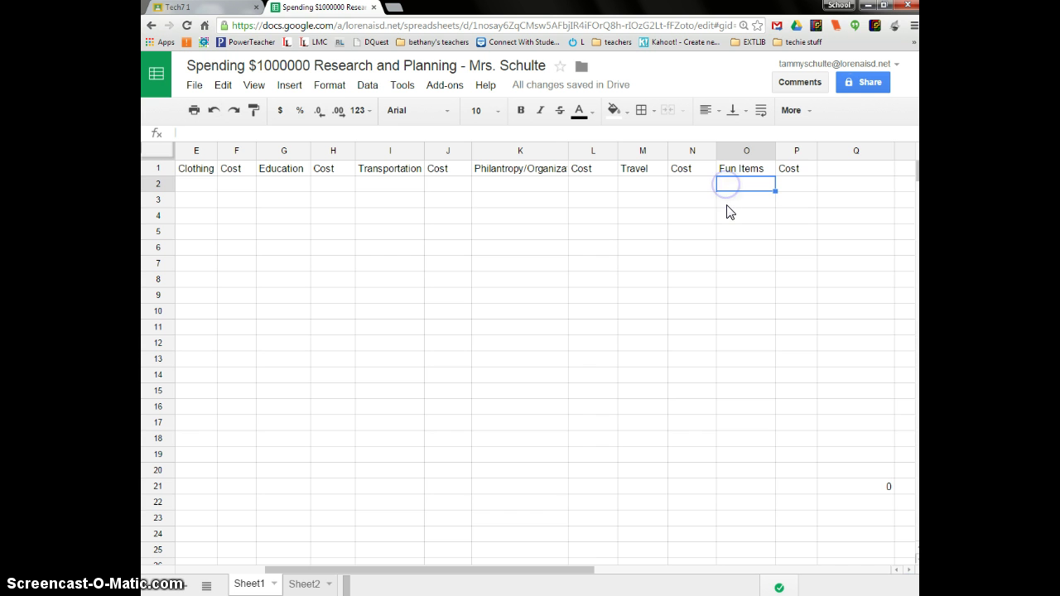
pyautogui.click(795, 183)
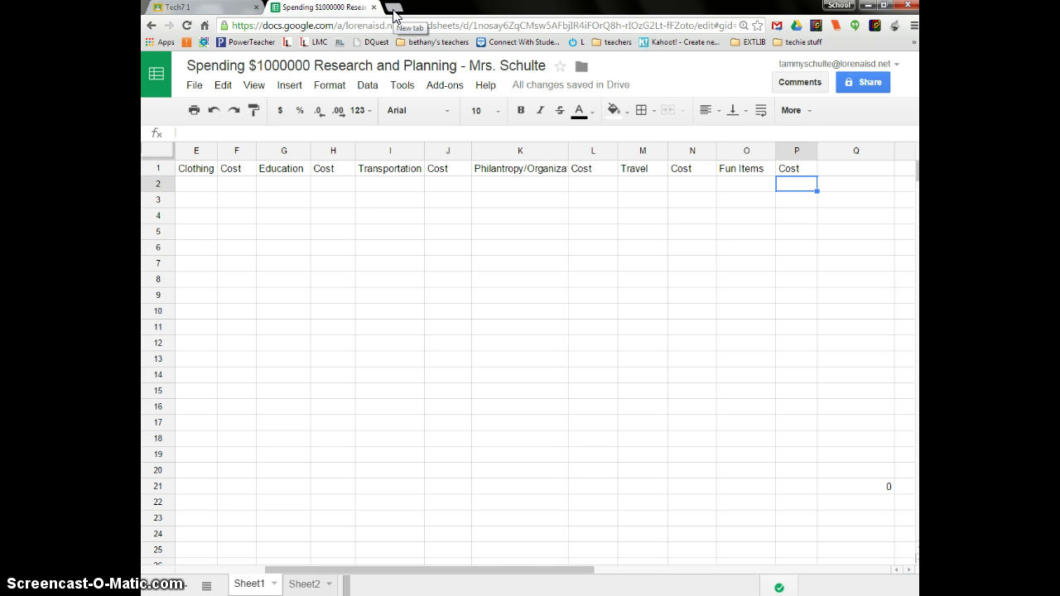
pyautogui.click(734, 186)
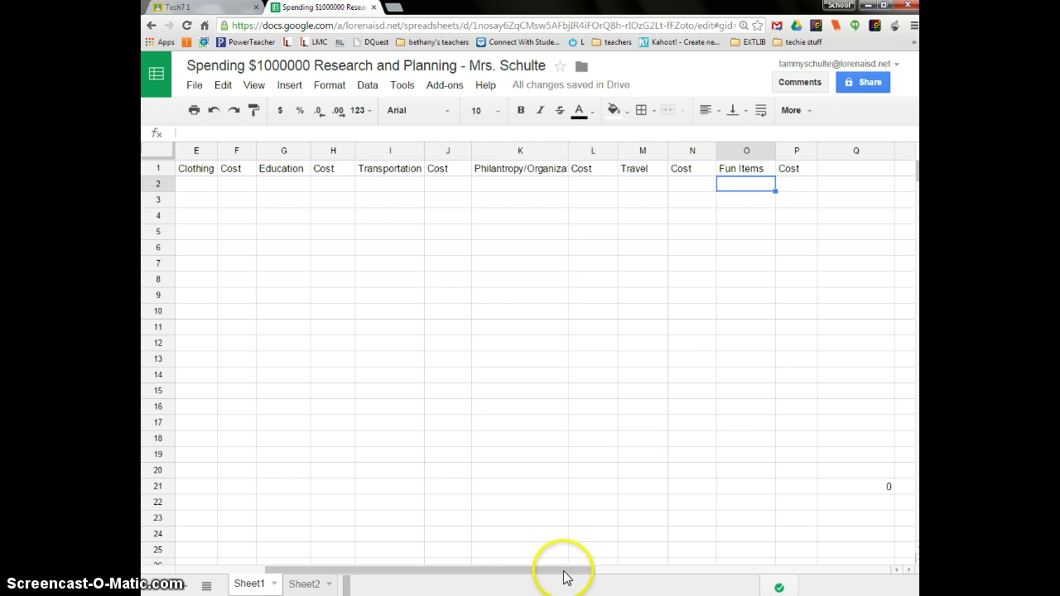
pyautogui.moveTo(561, 573); pyautogui.dragTo(442, 574)
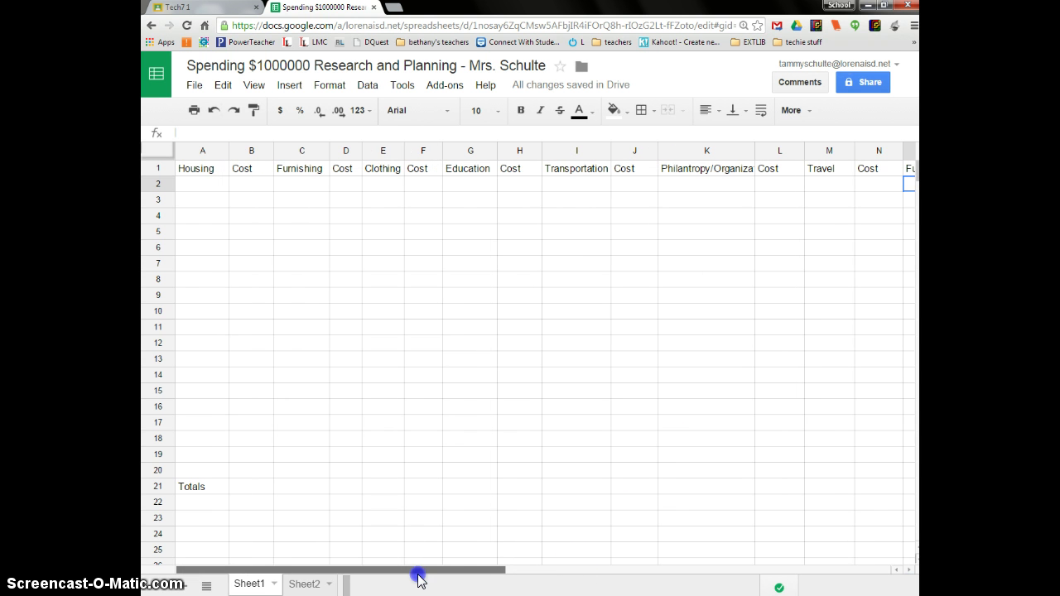
pyautogui.click(190, 185)
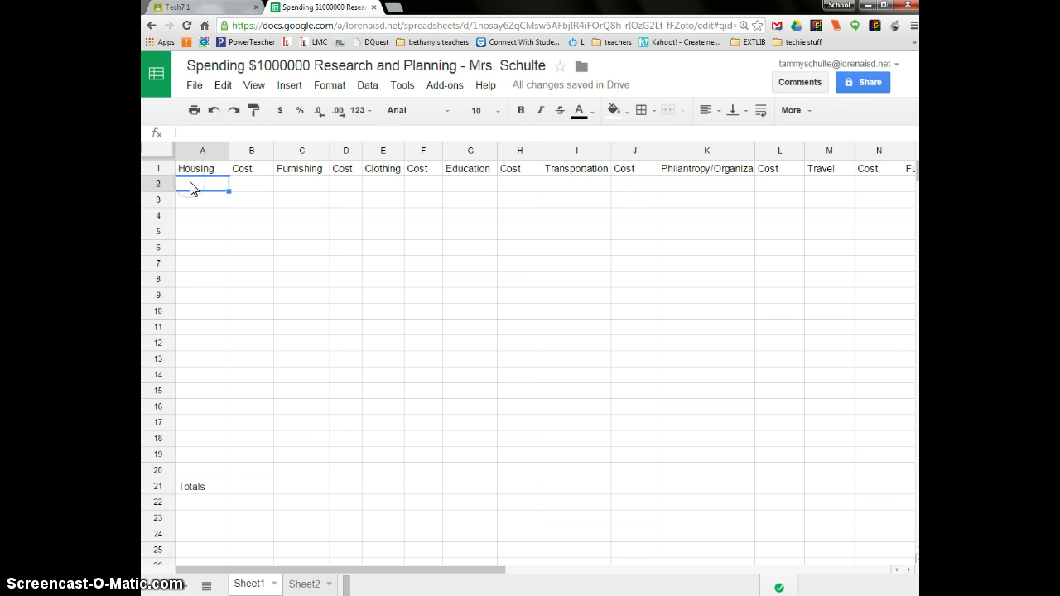
pyautogui.click(465, 172)
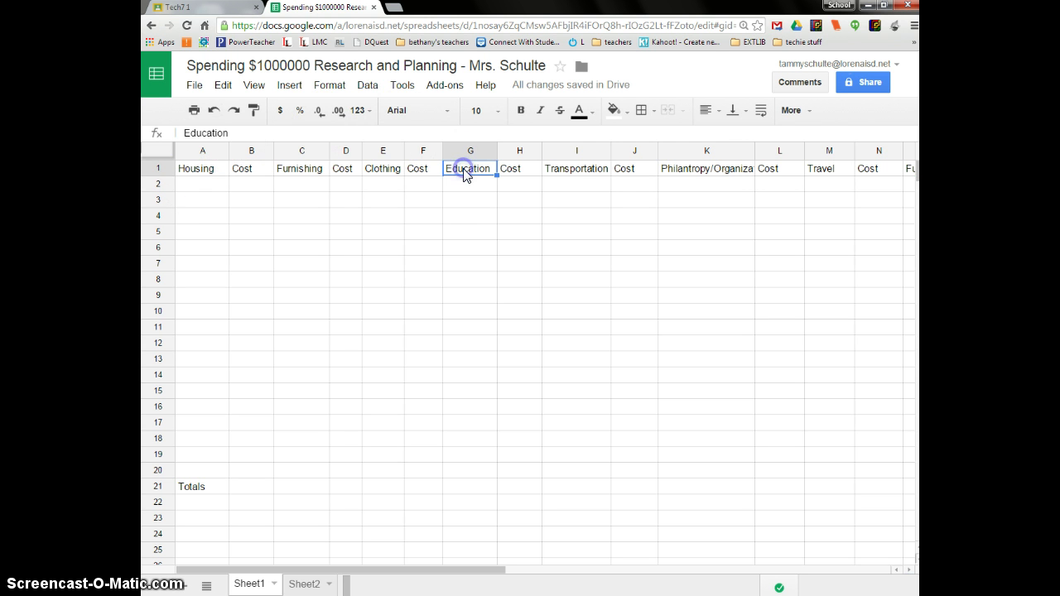
pyautogui.click(585, 172)
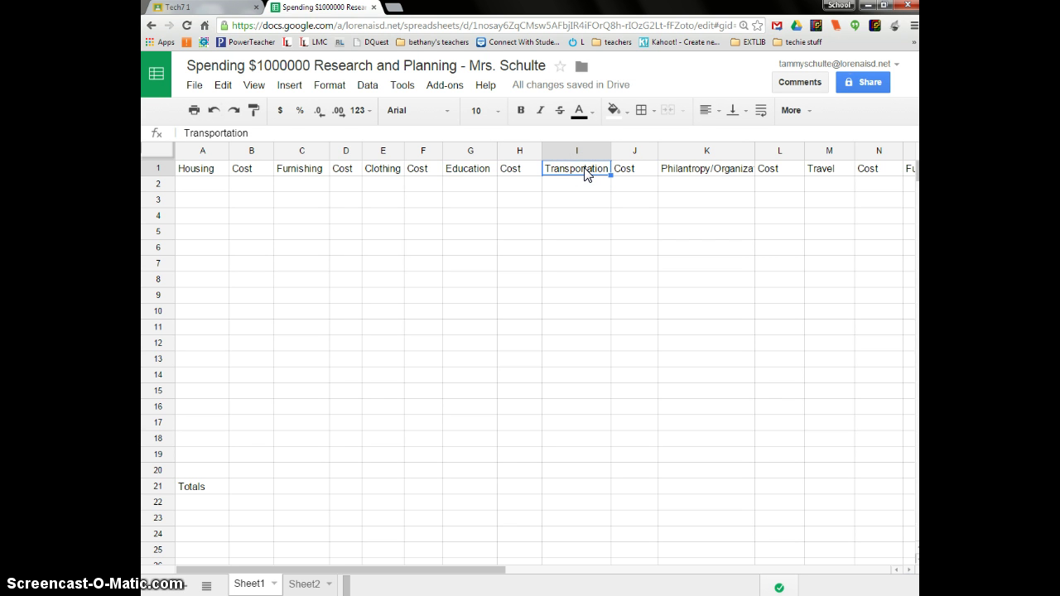
# Examine the Housing item and cost cells in rows 2 to 4 and the first Furnishing entry cell.
pyautogui.click(196, 185)
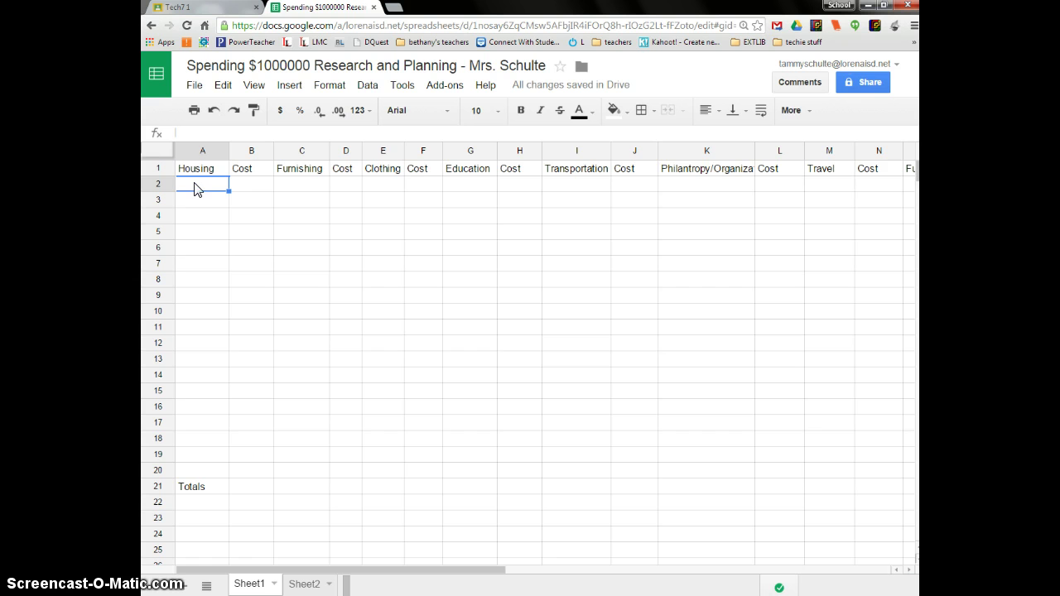
pyautogui.click(194, 187)
pyautogui.click(242, 187)
pyautogui.click(183, 191)
pyautogui.click(199, 209)
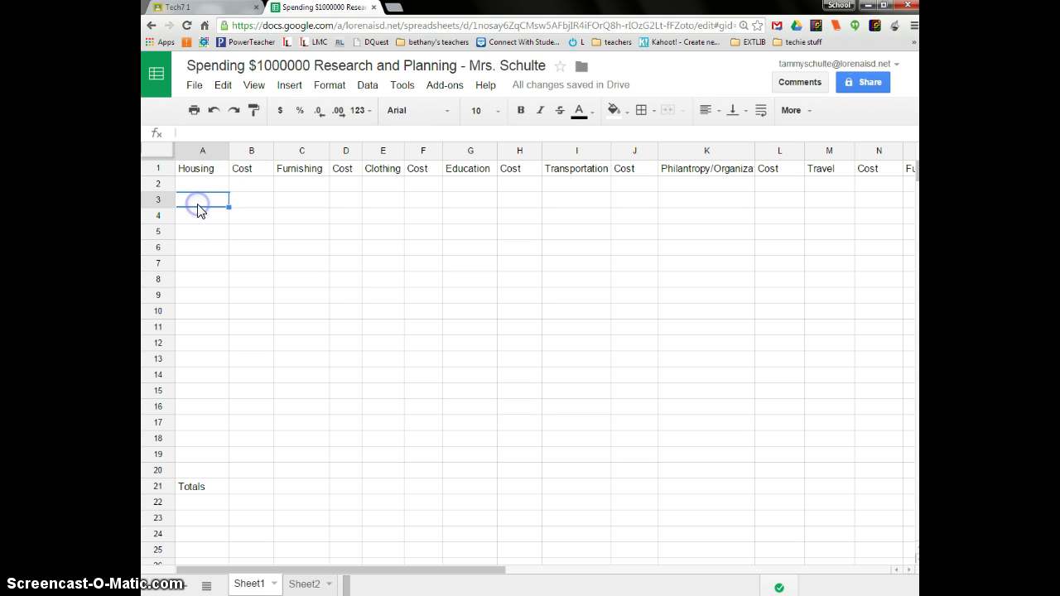
pyautogui.click(248, 203)
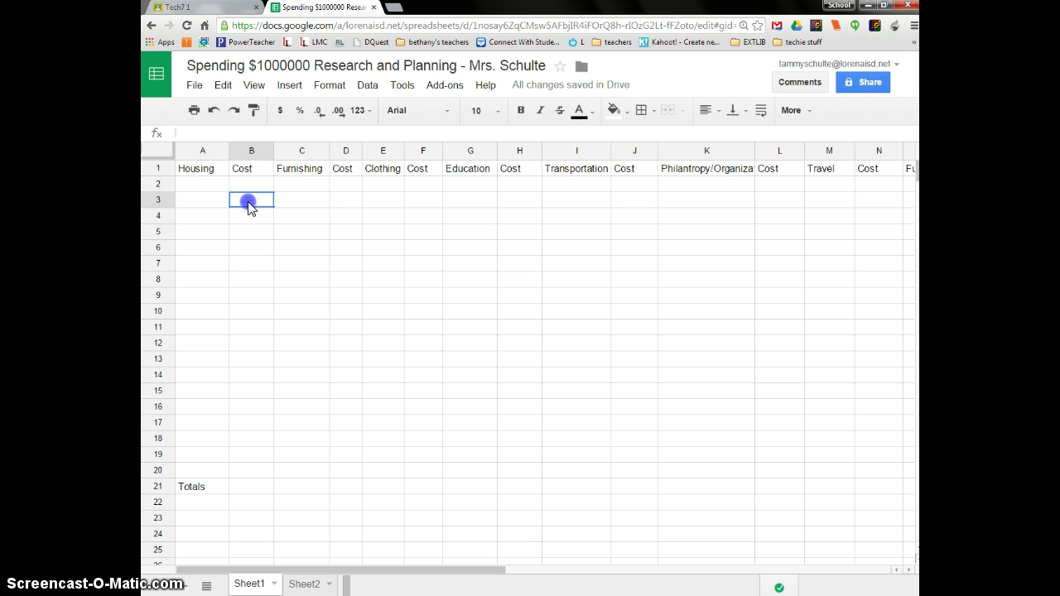
pyautogui.click(192, 219)
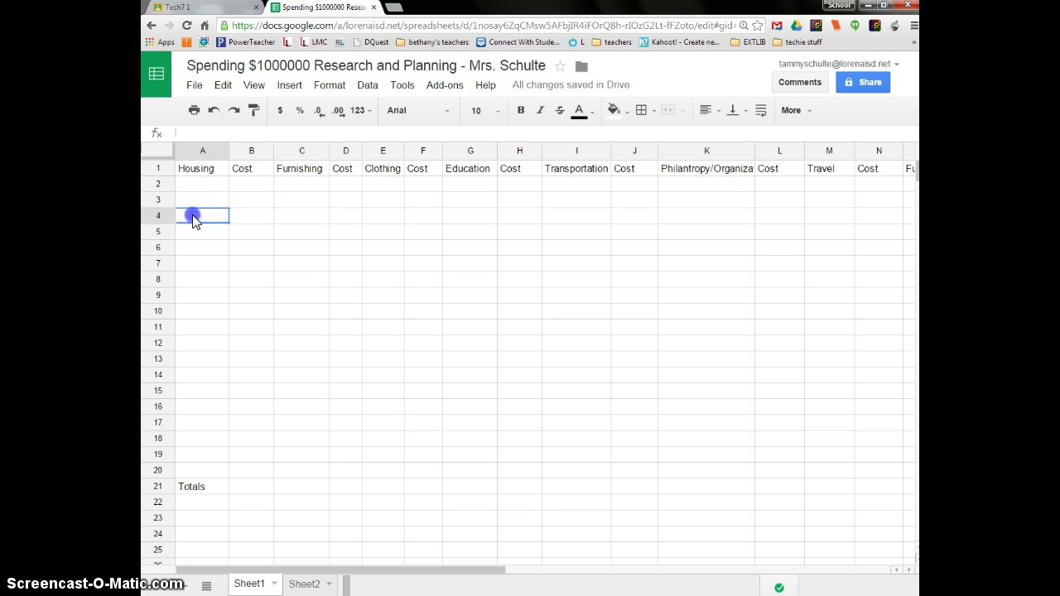
pyautogui.click(241, 221)
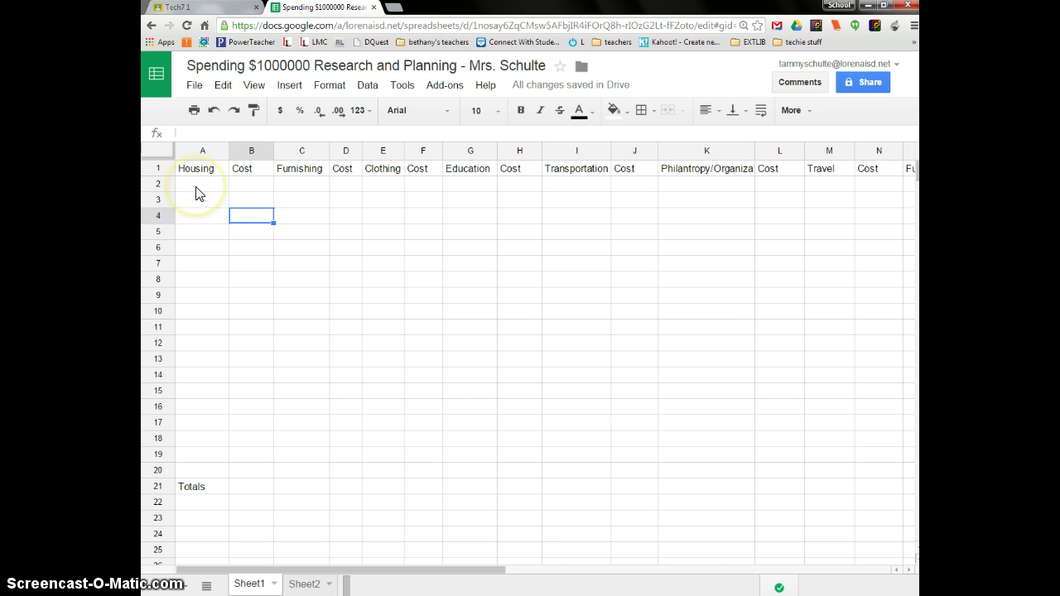
pyautogui.click(281, 184)
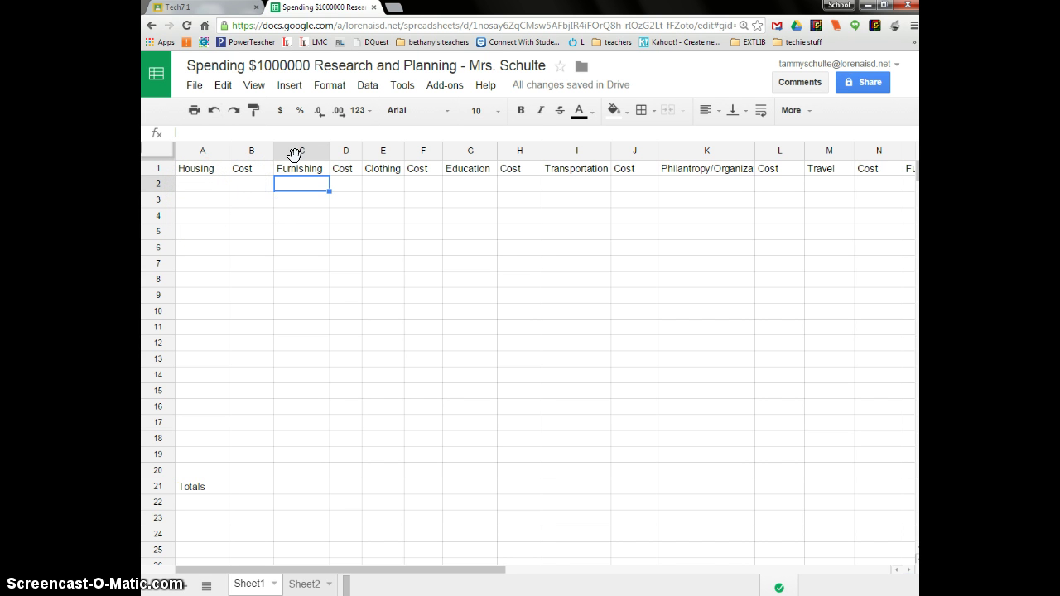
pyautogui.click(300, 191)
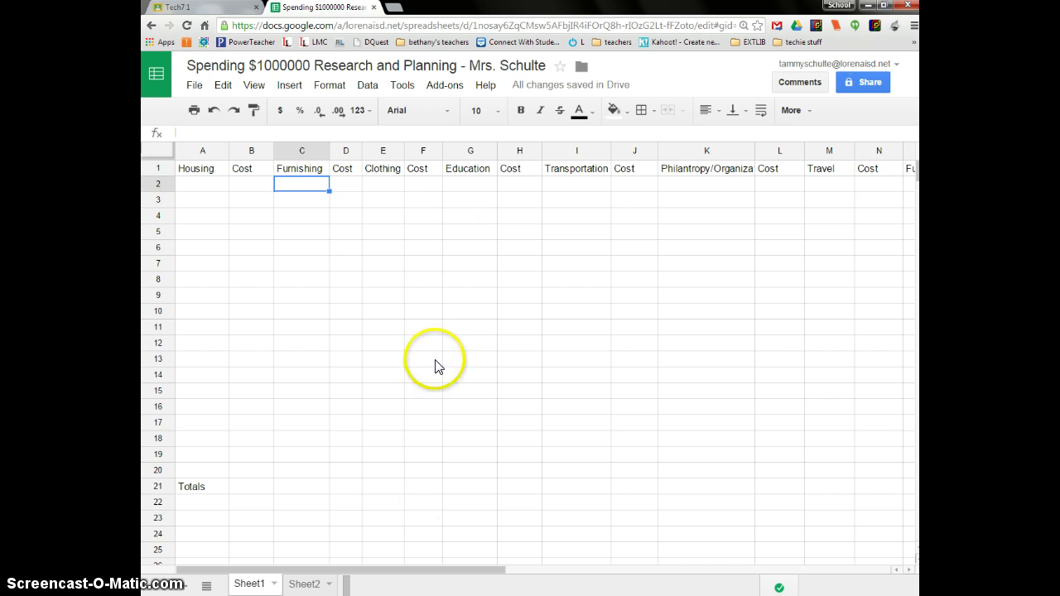
# Examine the Education item cells and their cost cells in rows 2 to 5.
pyautogui.click(460, 184)
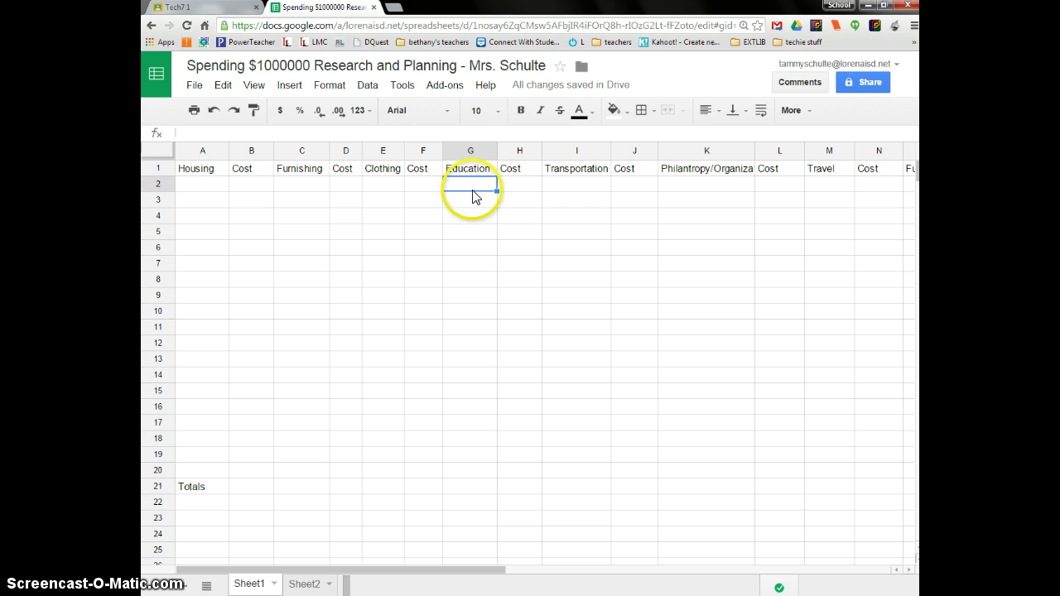
pyautogui.click(464, 190)
pyautogui.click(511, 183)
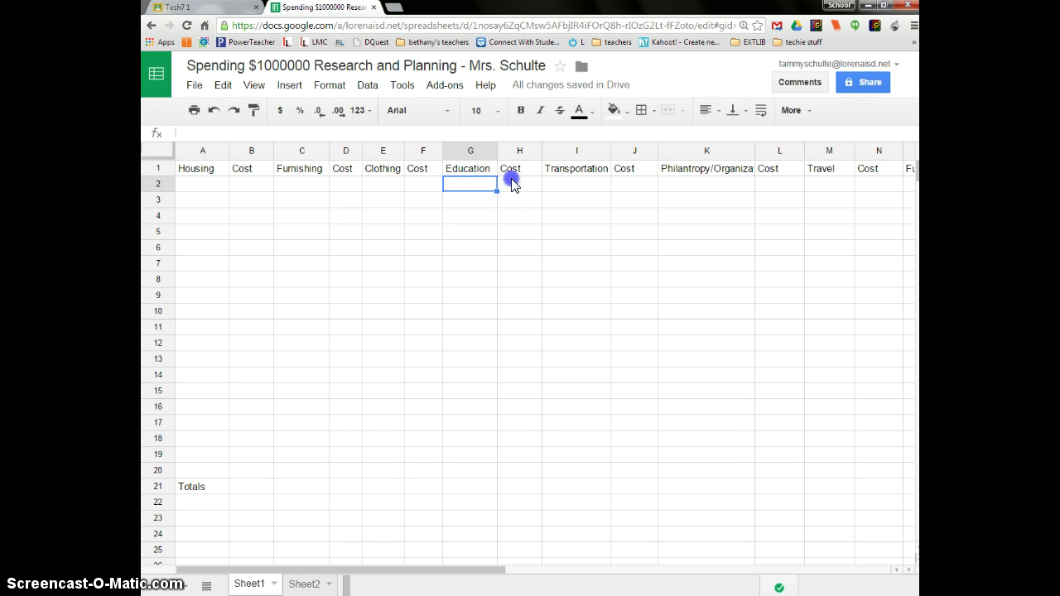
pyautogui.click(460, 201)
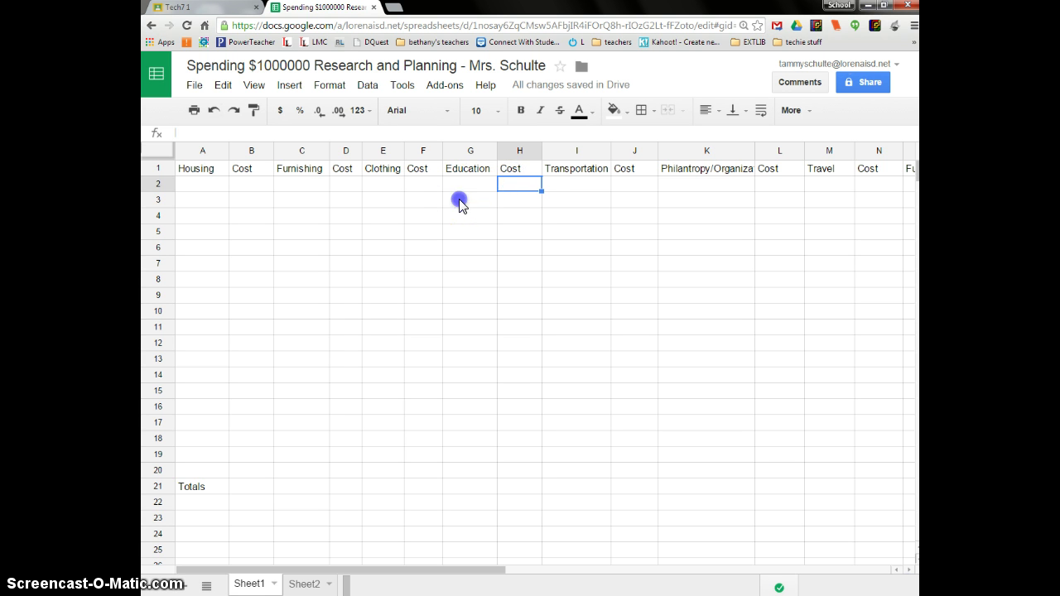
pyautogui.click(511, 203)
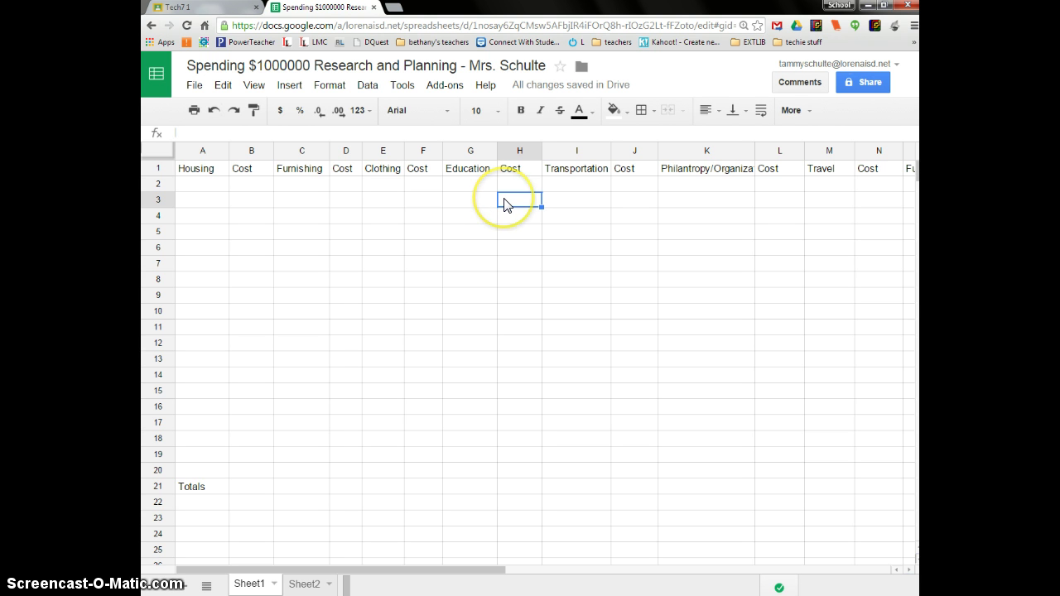
pyautogui.click(460, 186)
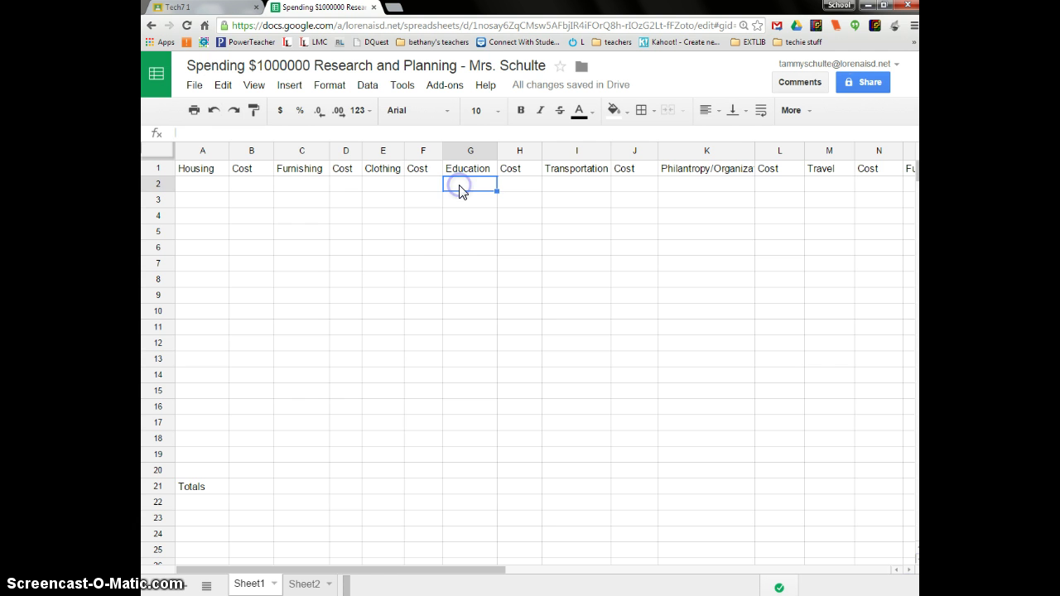
pyautogui.click(462, 236)
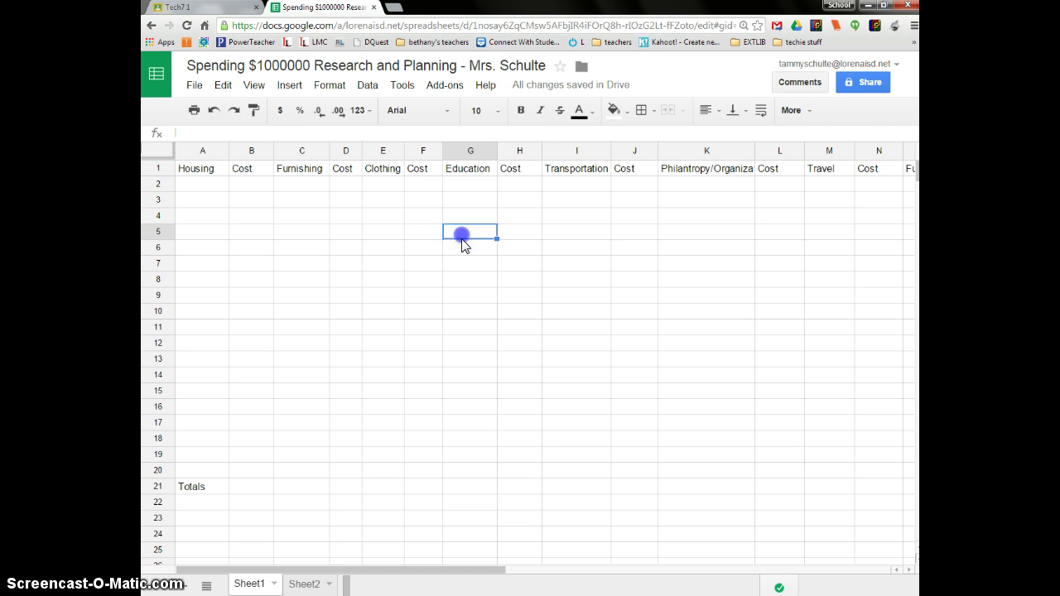
pyautogui.click(456, 187)
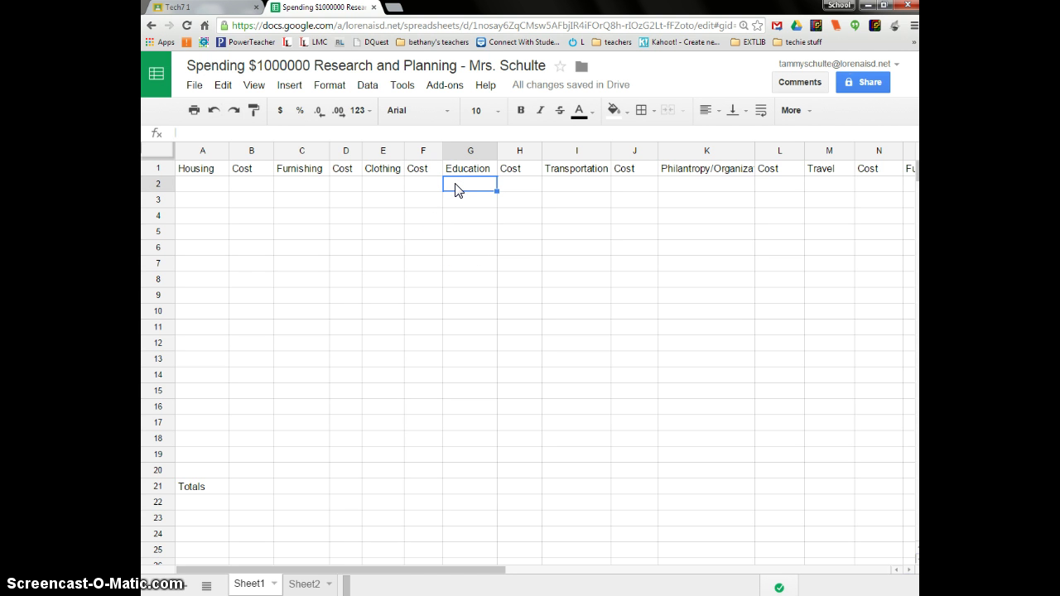
pyautogui.click(455, 199)
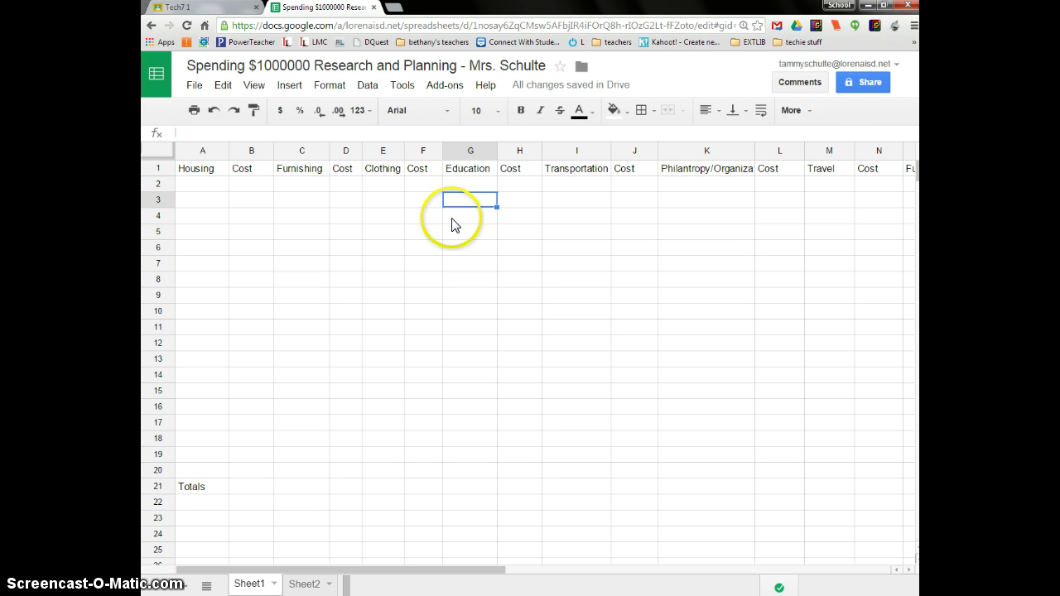
pyautogui.click(454, 222)
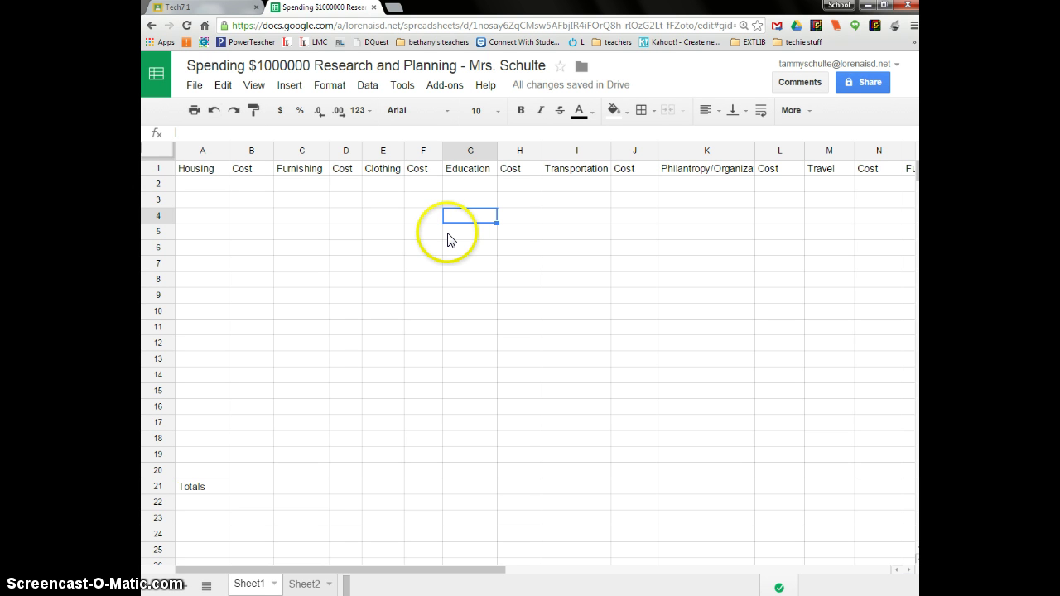
pyautogui.click(450, 236)
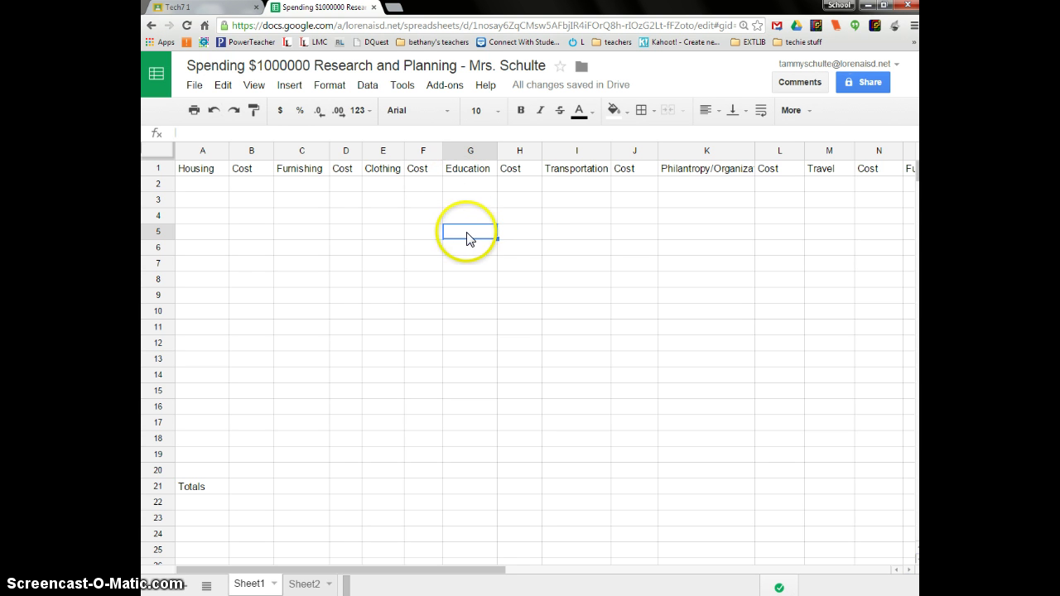
pyautogui.click(523, 242)
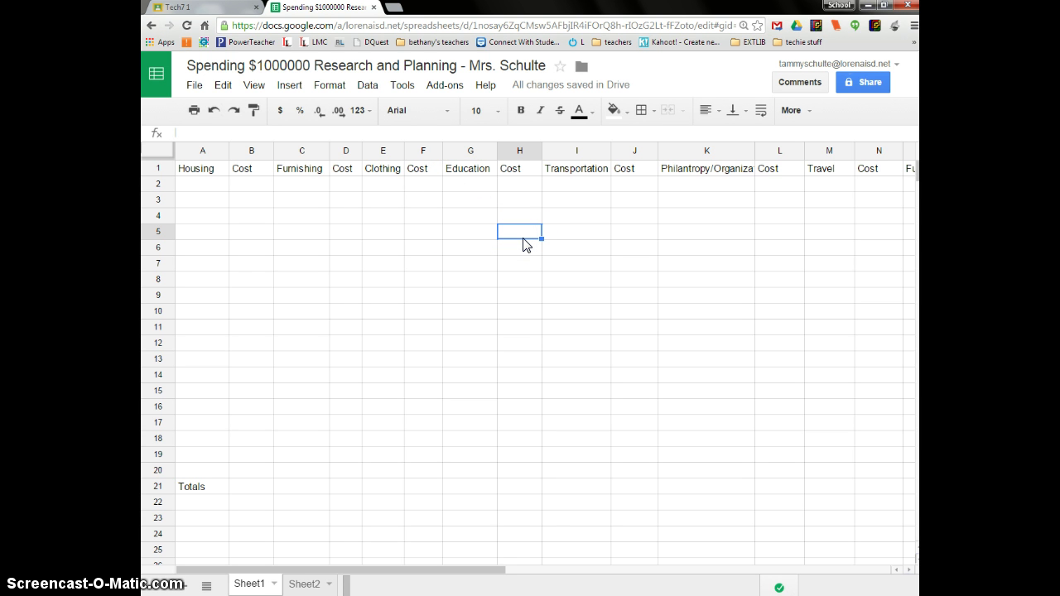
# Examine the Transportation and Philanthropy entry cells in row 2 and the remaining category columns through Q.
pyautogui.click(567, 187)
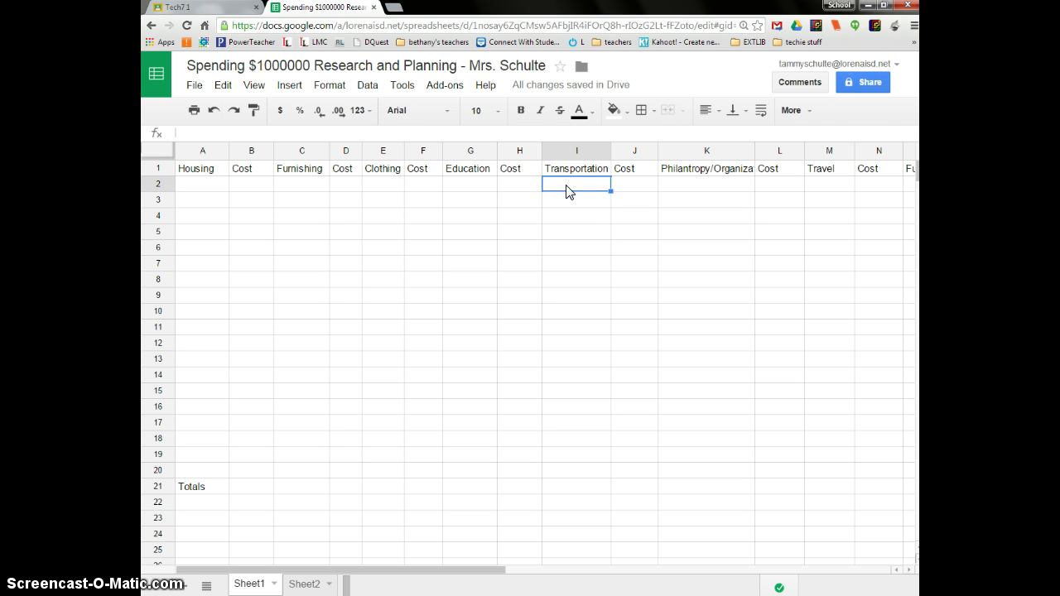
pyautogui.click(628, 183)
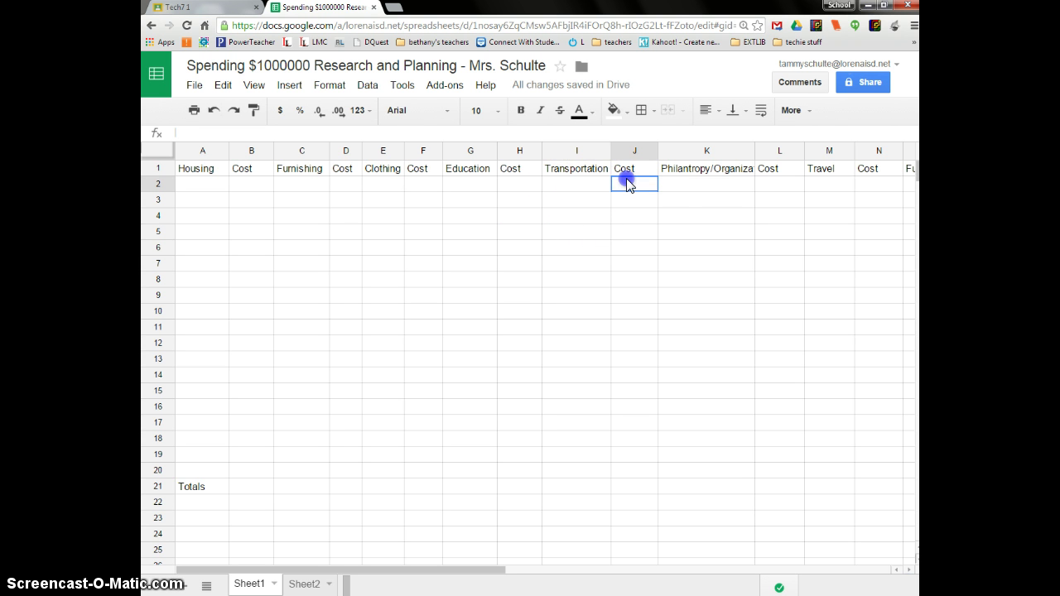
pyautogui.click(689, 187)
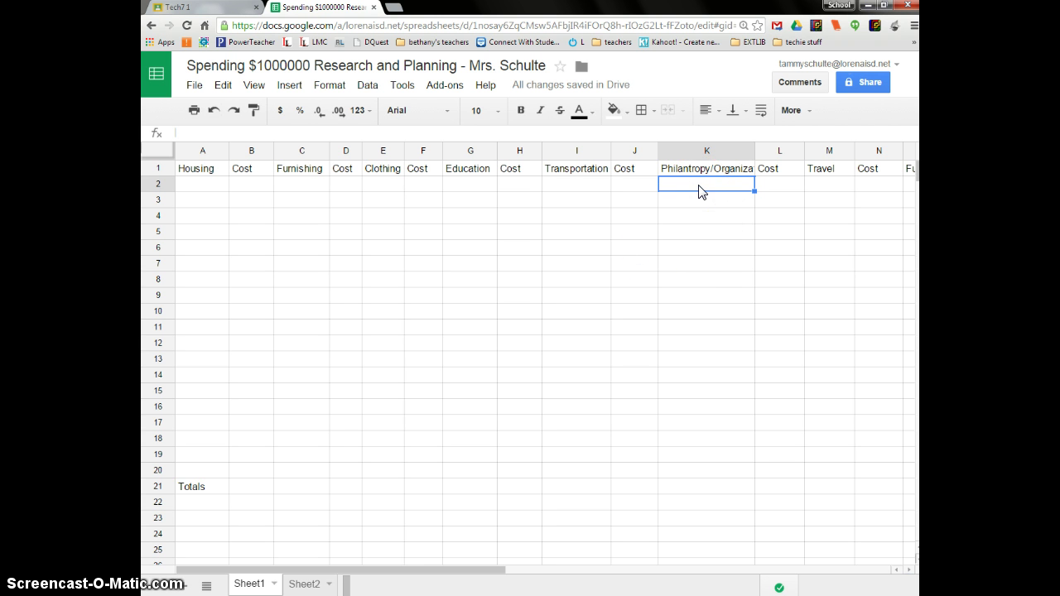
pyautogui.moveTo(432, 571); pyautogui.dragTo(518, 568)
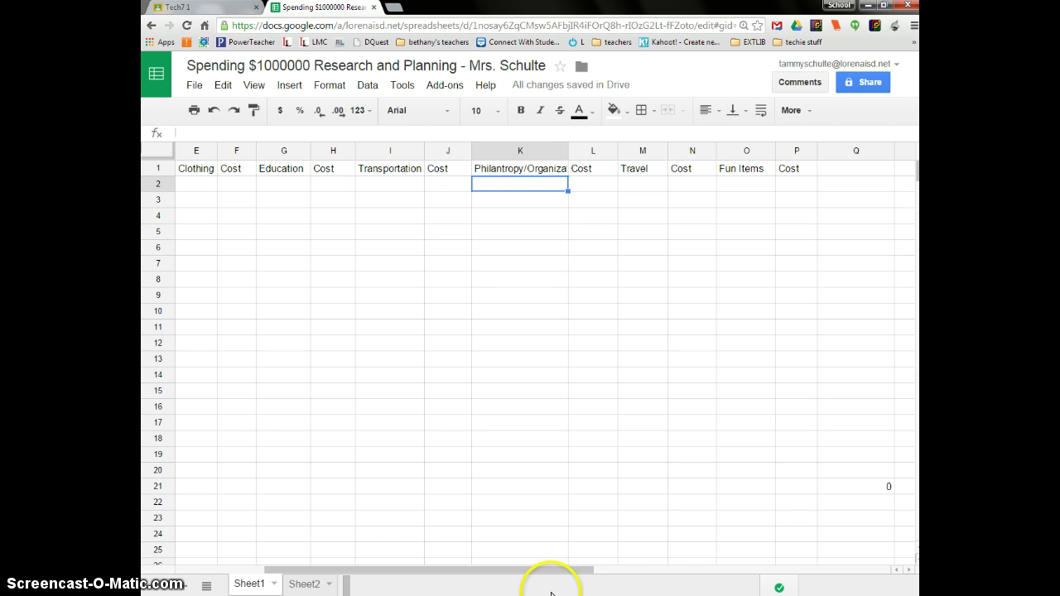
pyautogui.moveTo(535, 572); pyautogui.dragTo(384, 571)
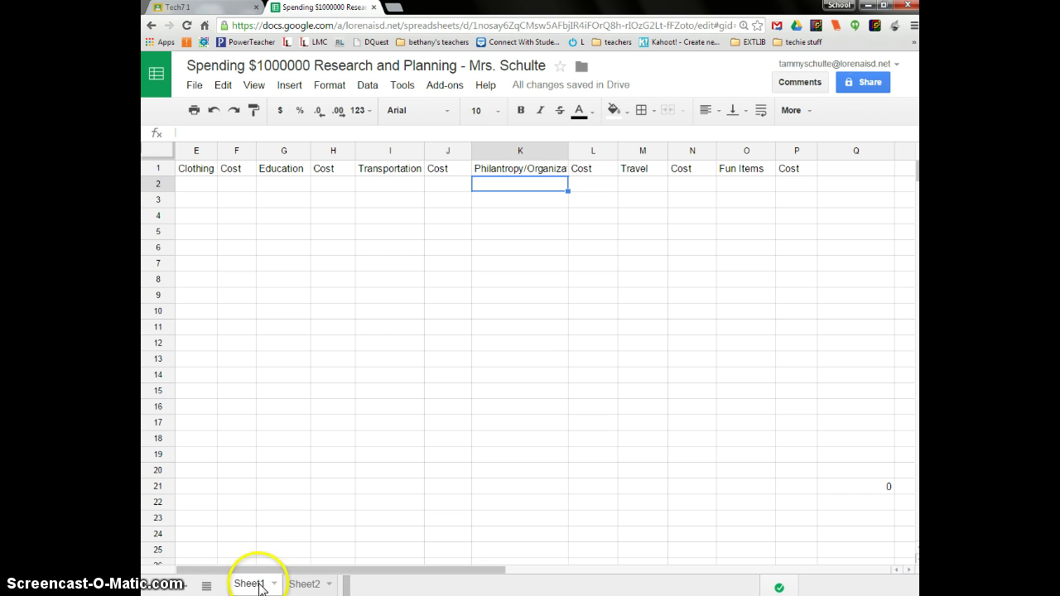
# Enter "living room" as the first Furnishing item in C2 with a cost of 1500 in D2.
pyautogui.click(204, 186)
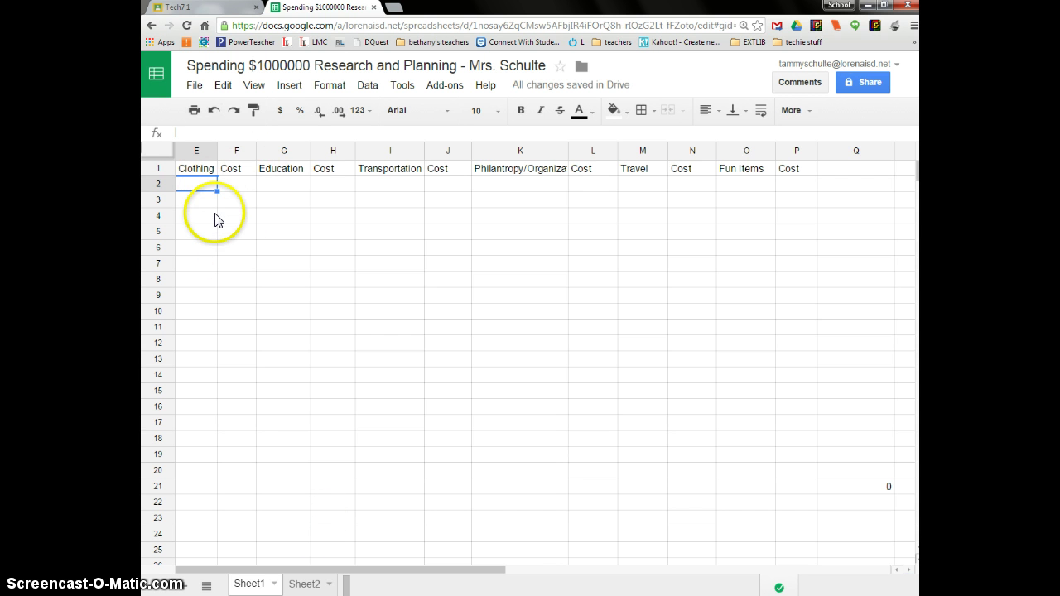
pyautogui.press('Left')
pyautogui.press('Left')
pyautogui.press('Left')
pyautogui.press('Left')
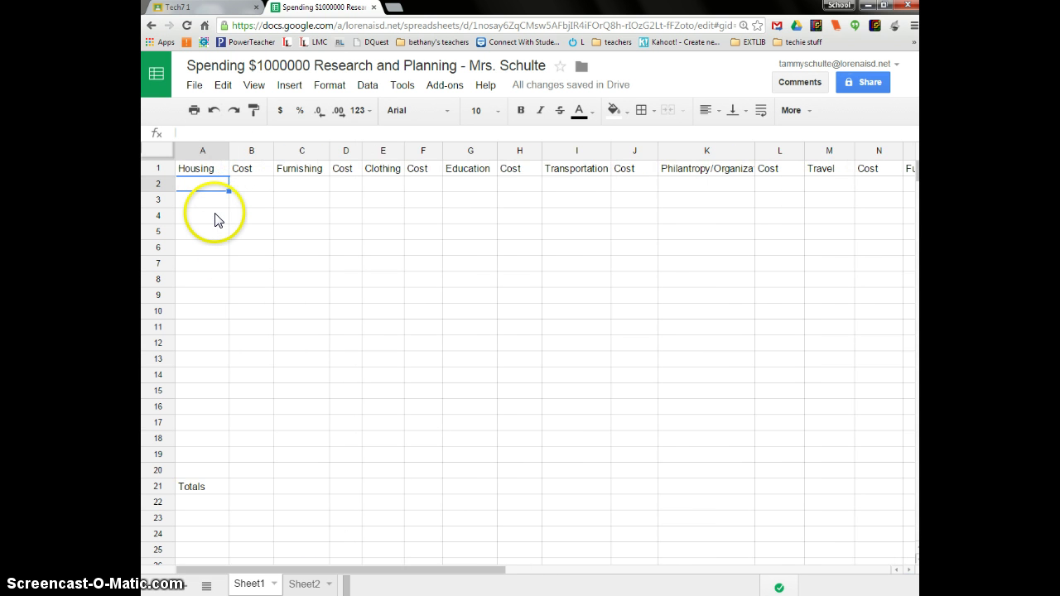
pyautogui.press('Right')
pyautogui.press('Right')
pyautogui.press('Right')
pyautogui.press('Left')
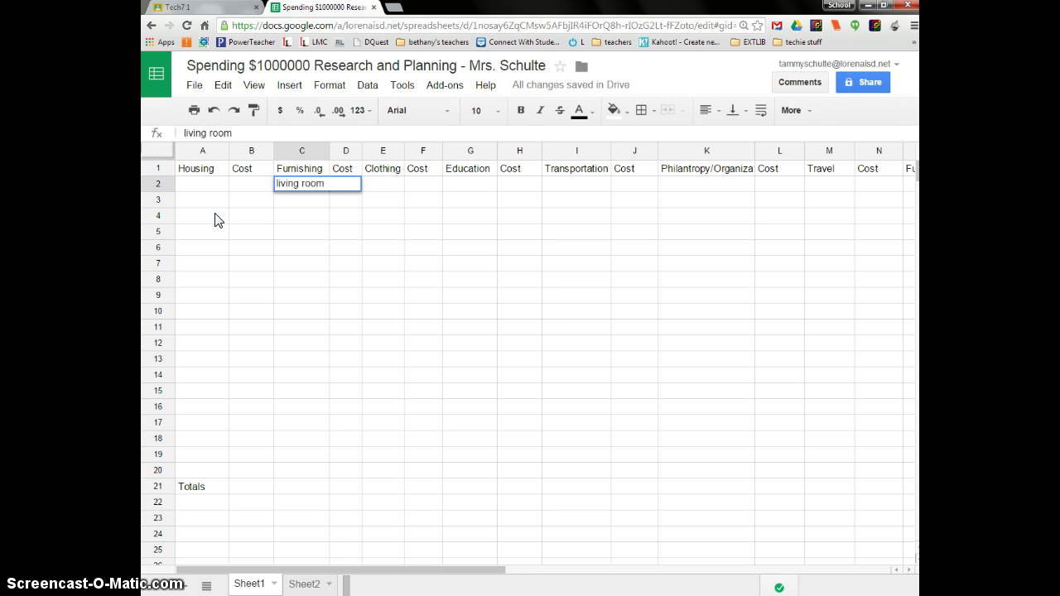
pyautogui.click(346, 184)
pyautogui.click(353, 184)
pyautogui.write('1500')
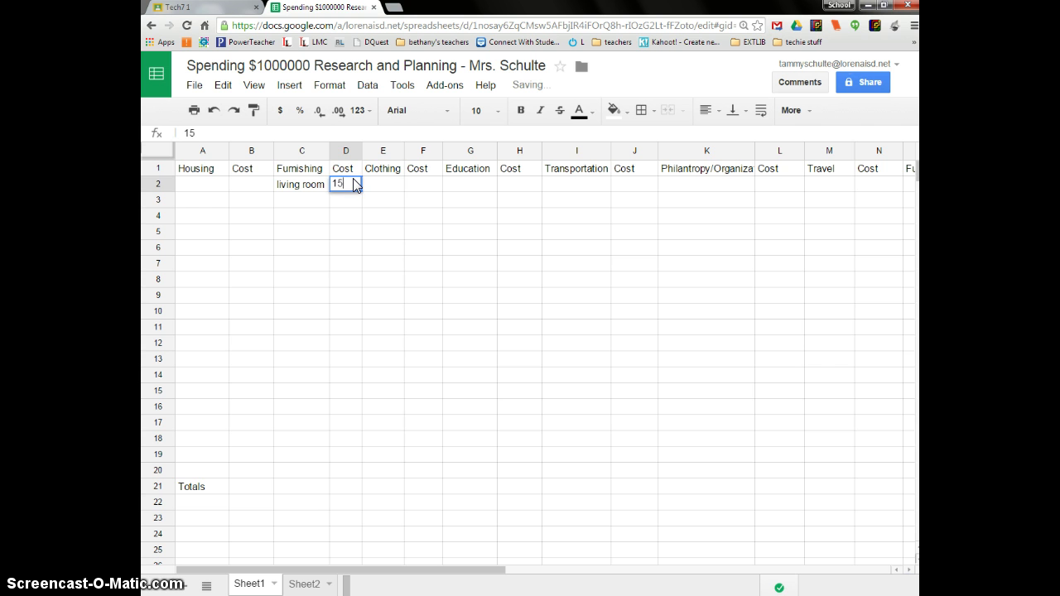
pyautogui.click(299, 203)
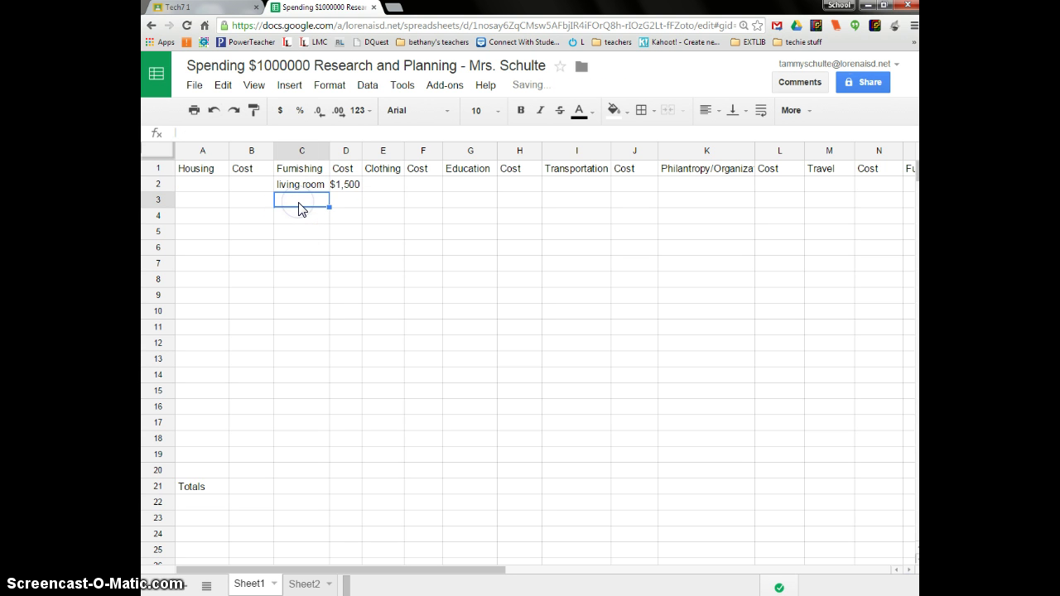
# Enter "dining" as the second Furnishing item in C3 with a cost of 1000 in D3.
pyautogui.write('dining')
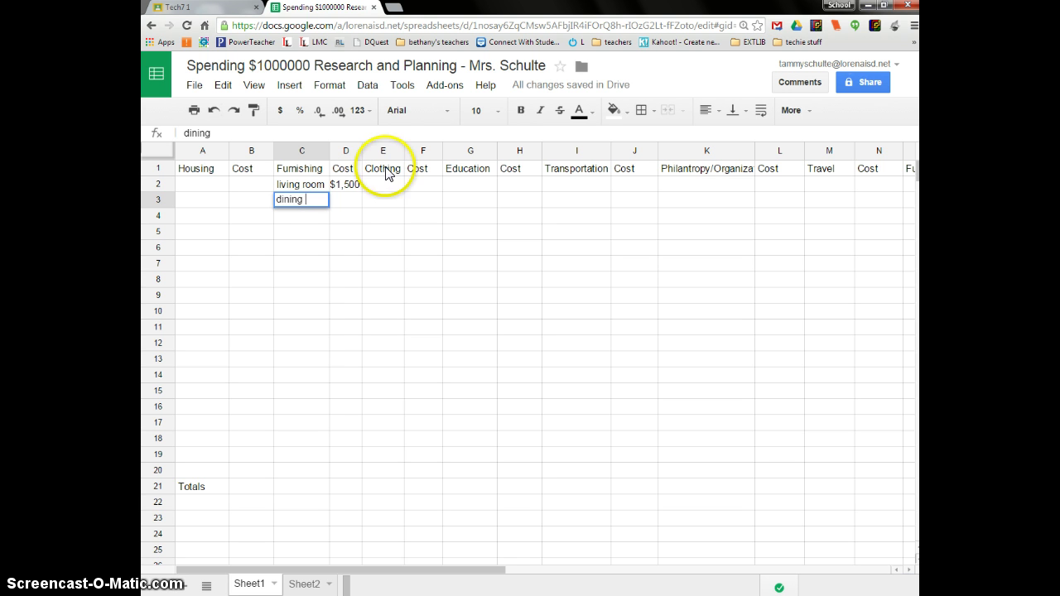
pyautogui.click(354, 200)
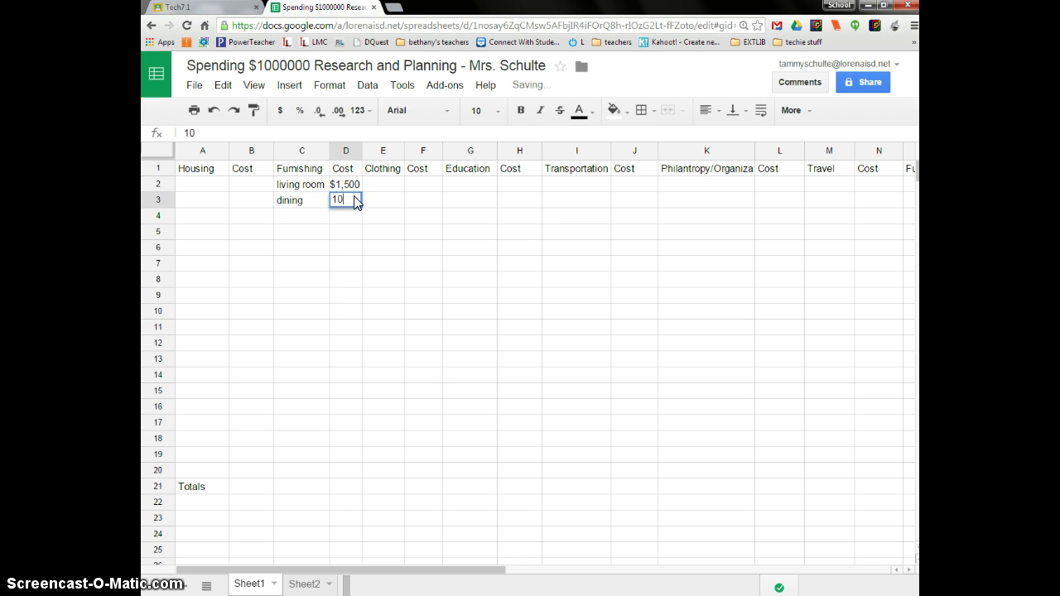
pyautogui.write('1,000')
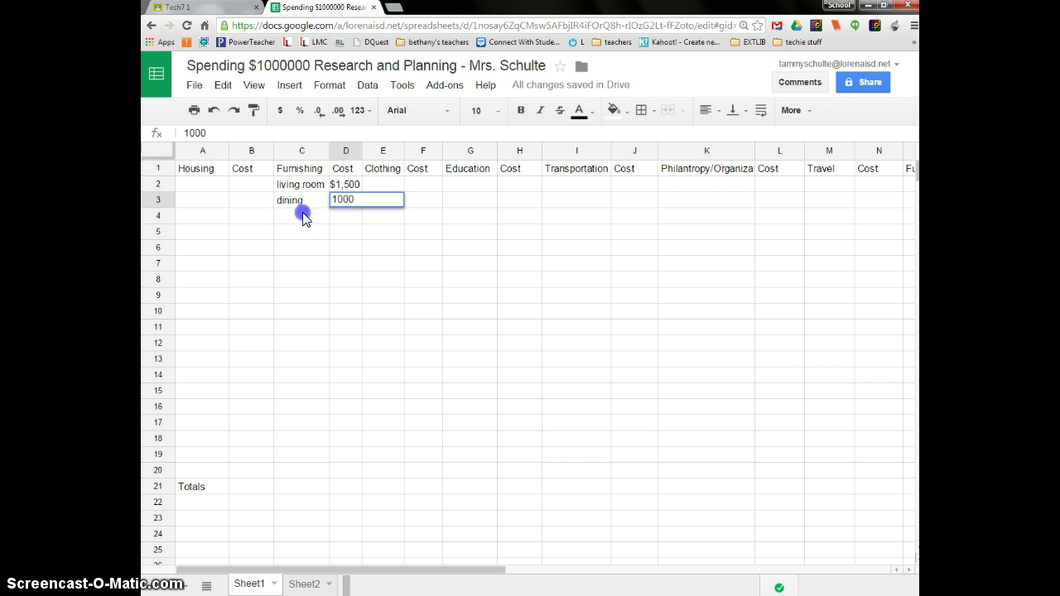
pyautogui.click(301, 214)
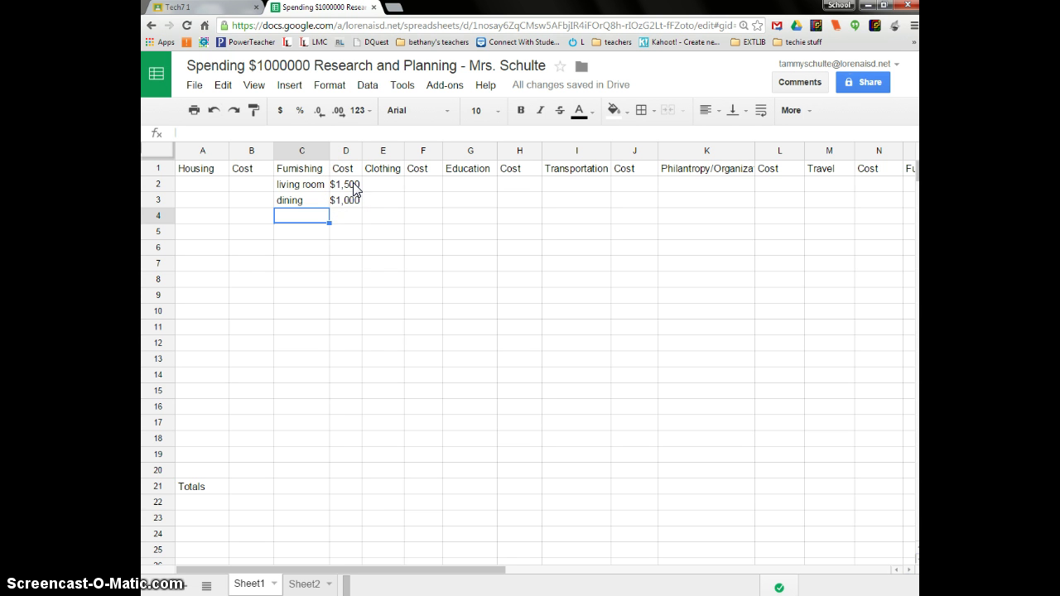
pyautogui.click(347, 487)
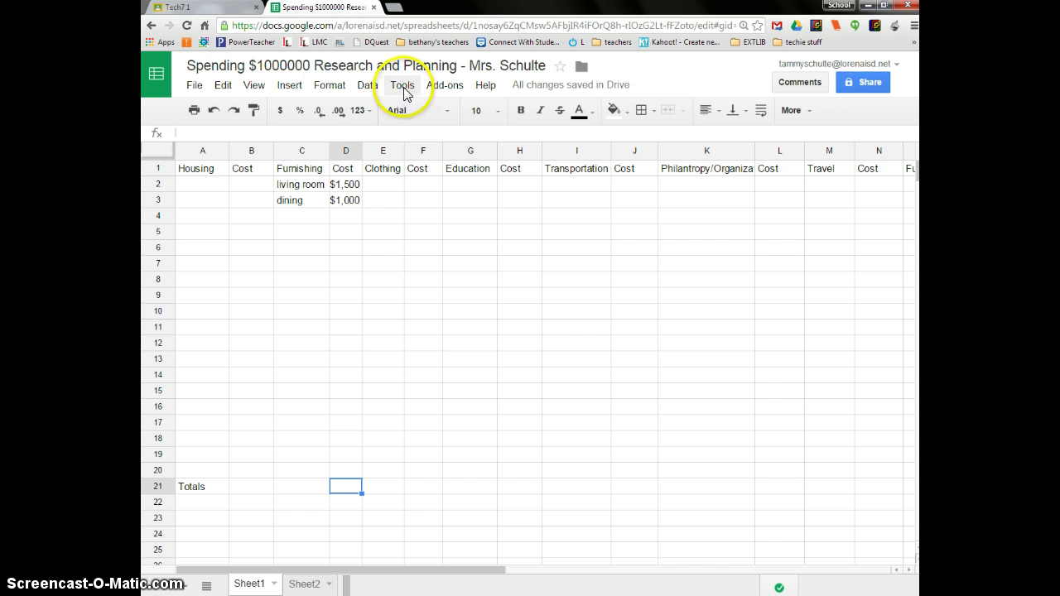
pyautogui.click(289, 84)
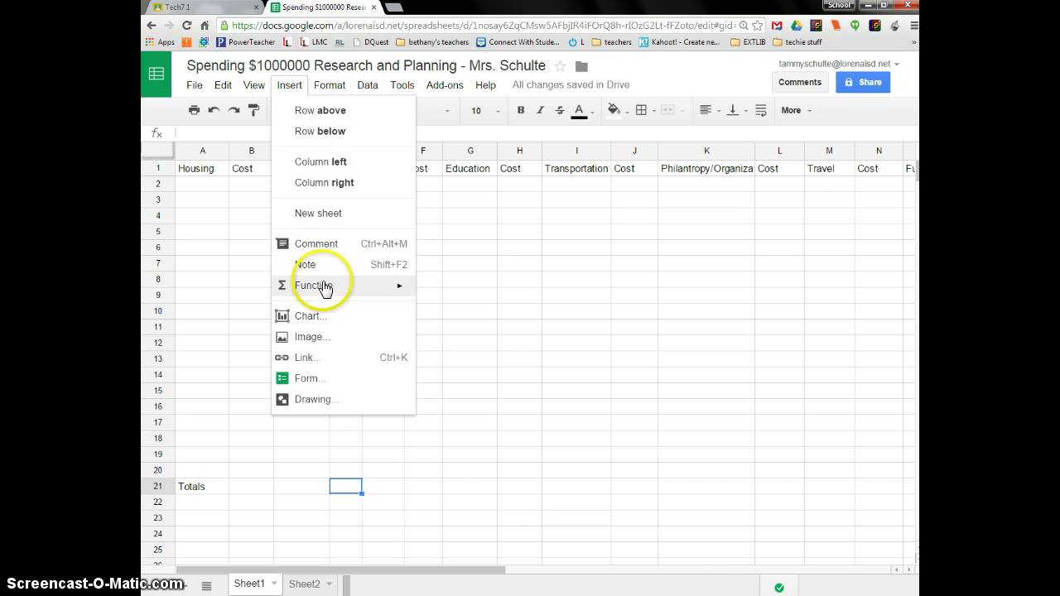
pyautogui.moveTo(324, 287)
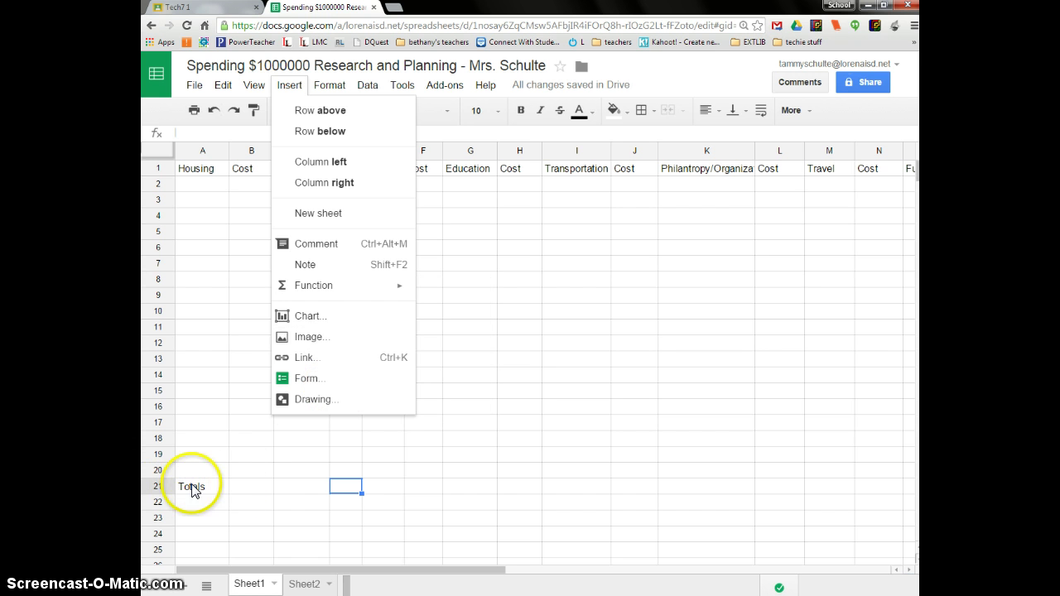
pyautogui.click(250, 488)
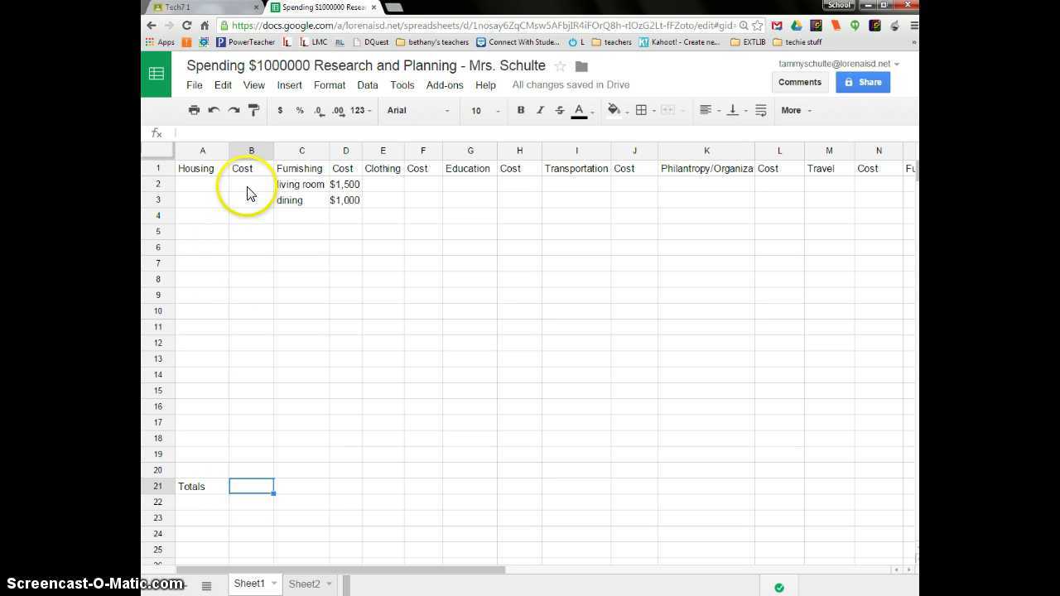
pyautogui.click(248, 185)
pyautogui.moveTo(249, 209); pyautogui.dragTo(269, 324)
pyautogui.click(323, 349)
pyautogui.click(247, 488)
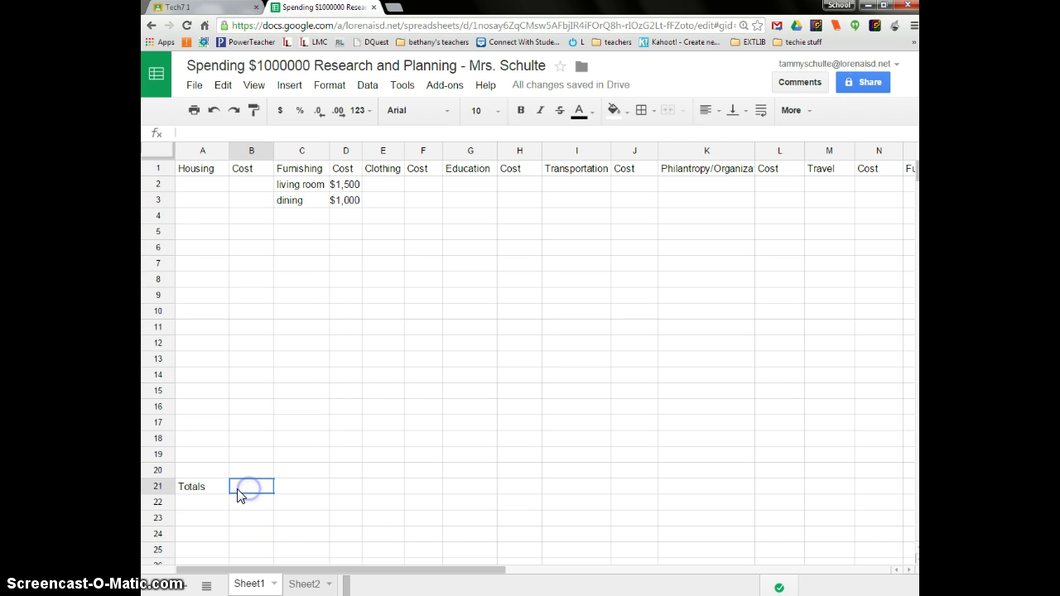
# Total the Housing costs in B21 of the Totals row with a SUM function over B2:B20.
pyautogui.click(249, 487)
pyautogui.click(294, 86)
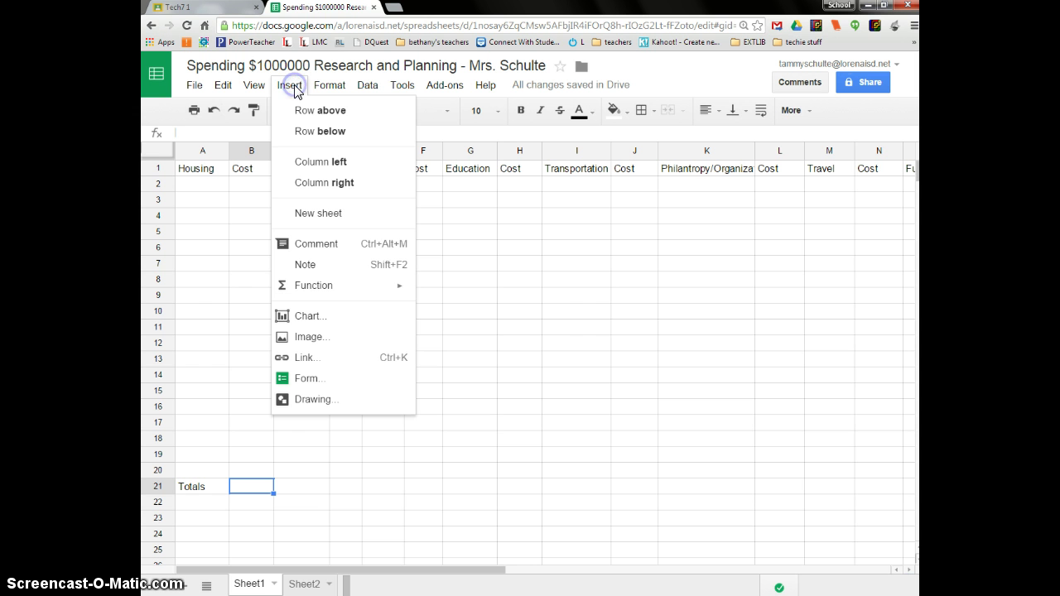
pyautogui.moveTo(303, 286)
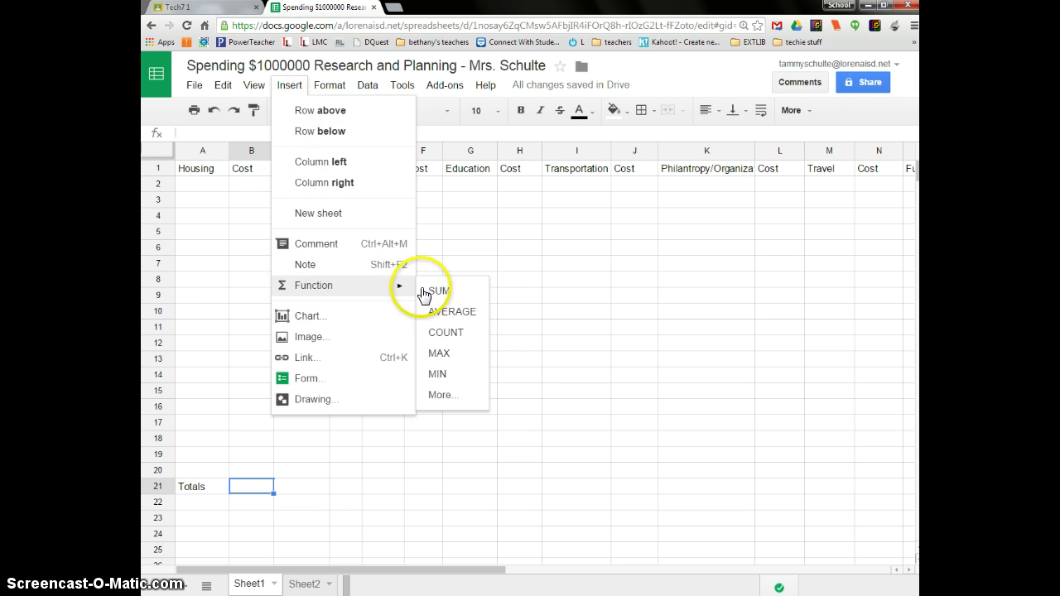
pyautogui.click(448, 291)
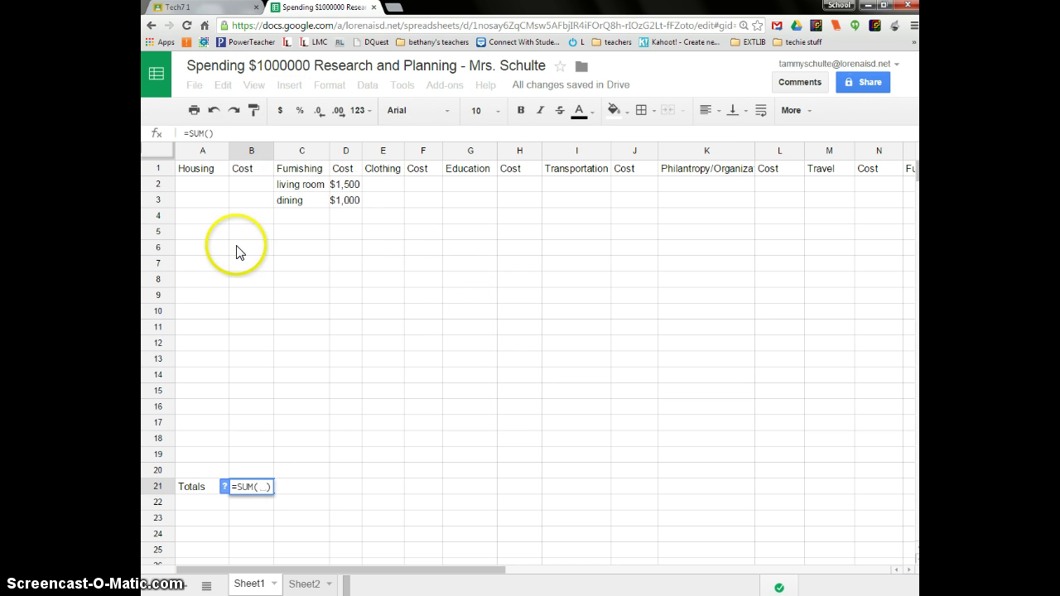
pyautogui.moveTo(240, 190); pyautogui.dragTo(254, 472)
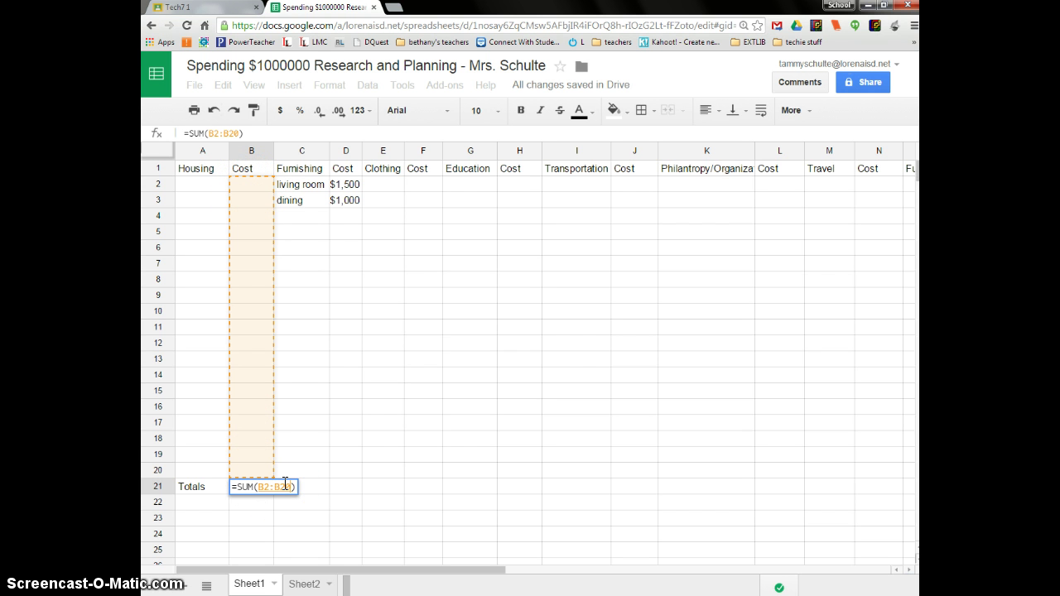
pyautogui.press('Return')
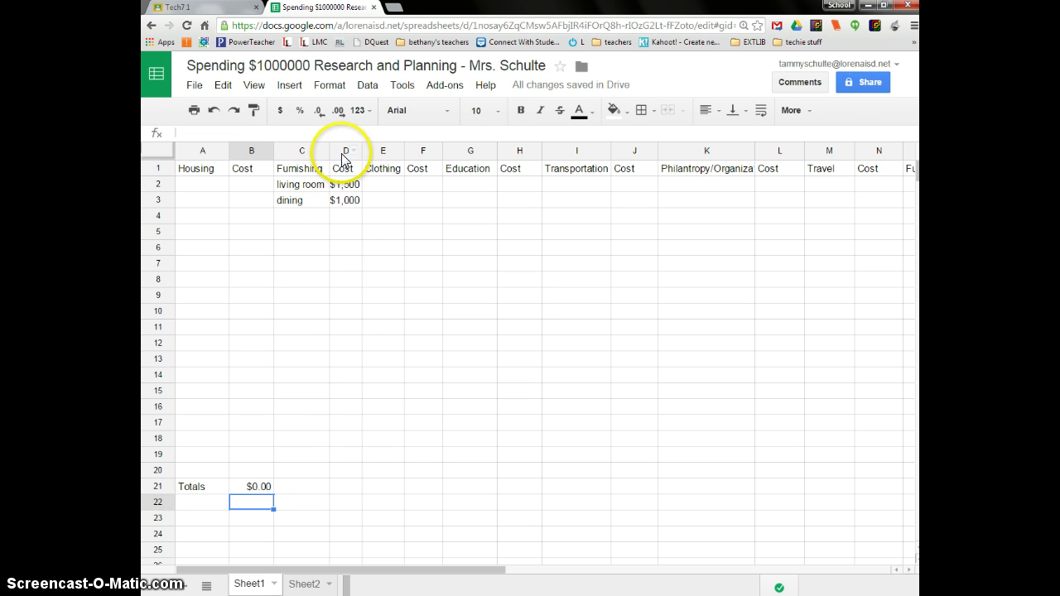
# Total the Furnishing costs in D21 of the Totals row with a SUM function over D2:D20.
pyautogui.click(343, 488)
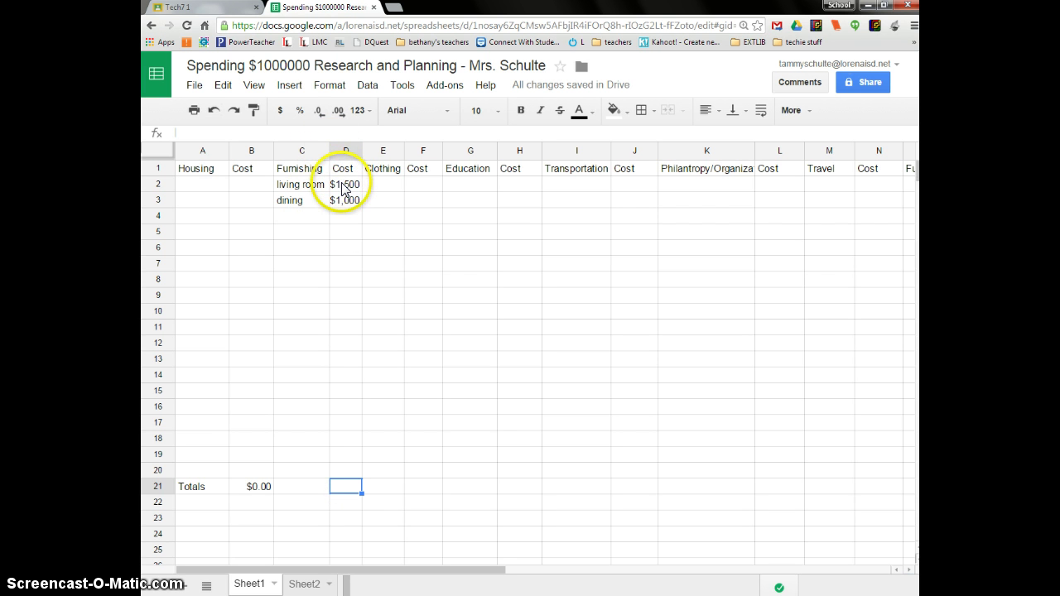
pyautogui.click(344, 488)
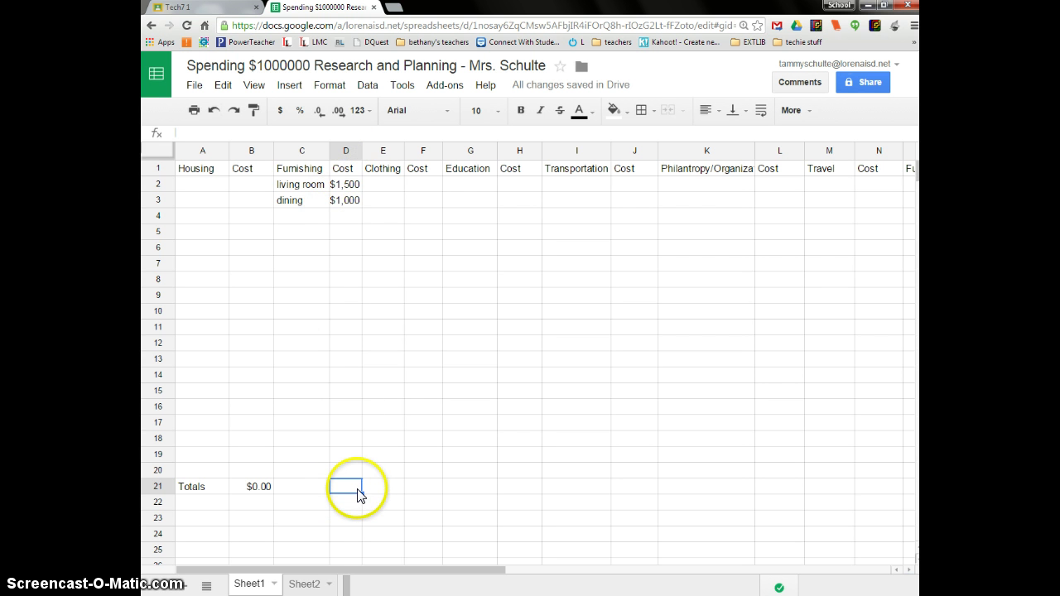
pyautogui.click(289, 86)
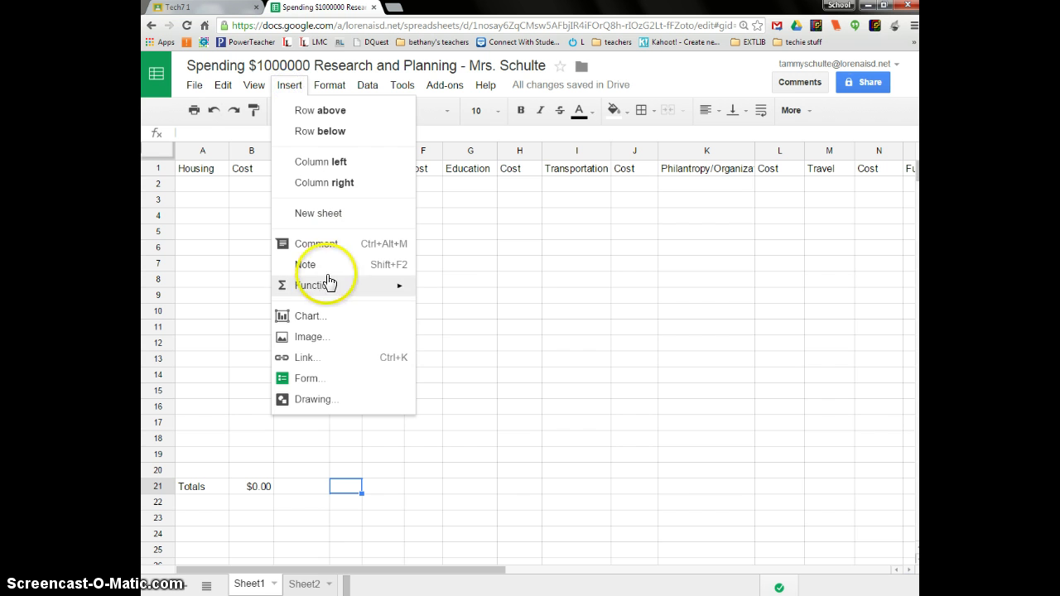
pyautogui.moveTo(323, 294)
pyautogui.click(439, 291)
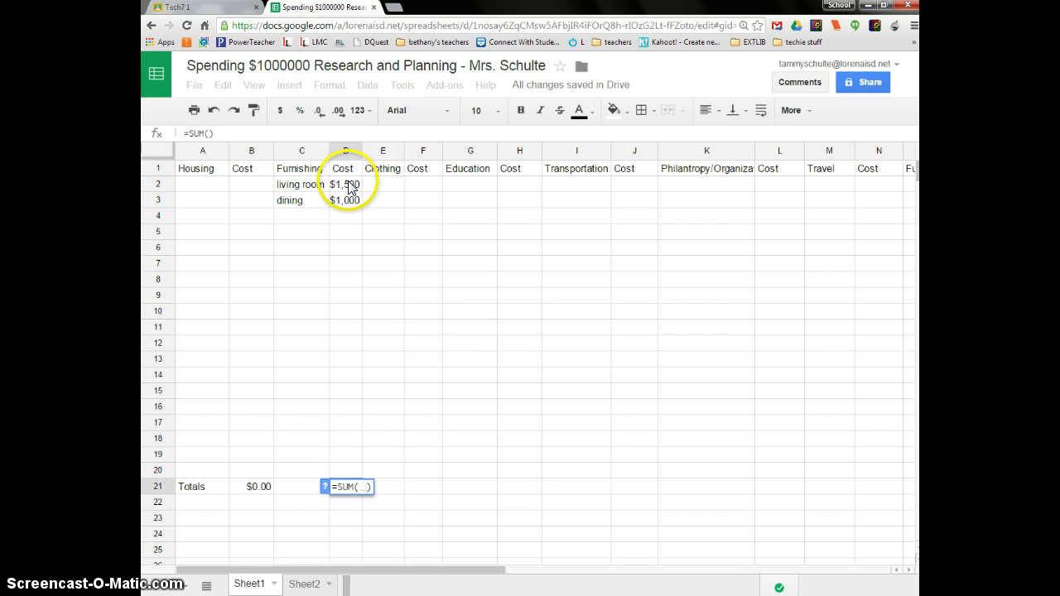
pyautogui.moveTo(348, 184); pyautogui.dragTo(350, 473)
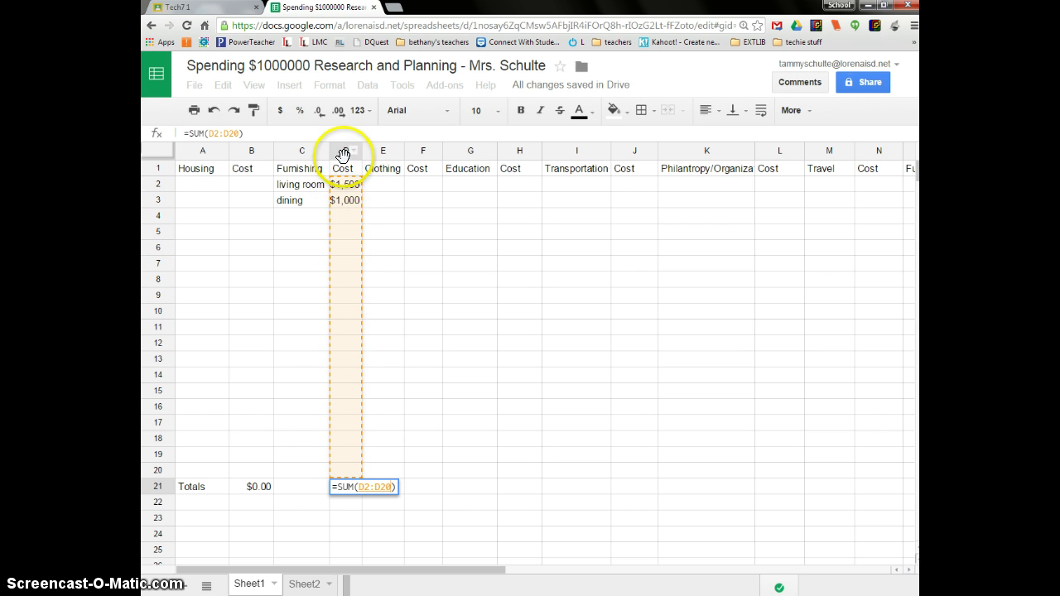
pyautogui.press('Return')
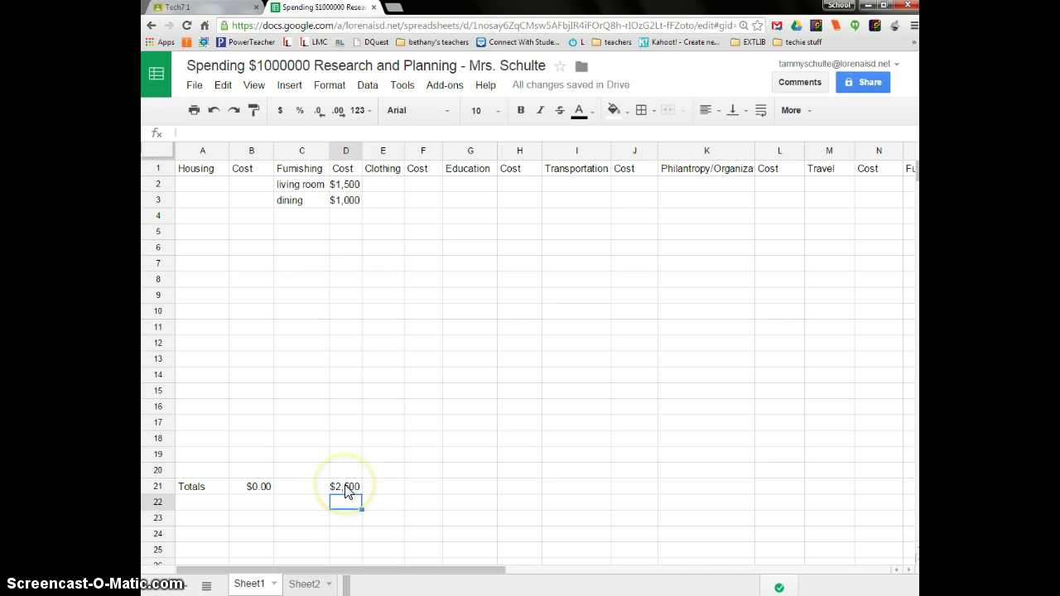
# Examine the cost columns for Clothing, Education, Transportation, Philanthropy, Travel and Fun Items, from column F through column P.
pyautogui.click(425, 184)
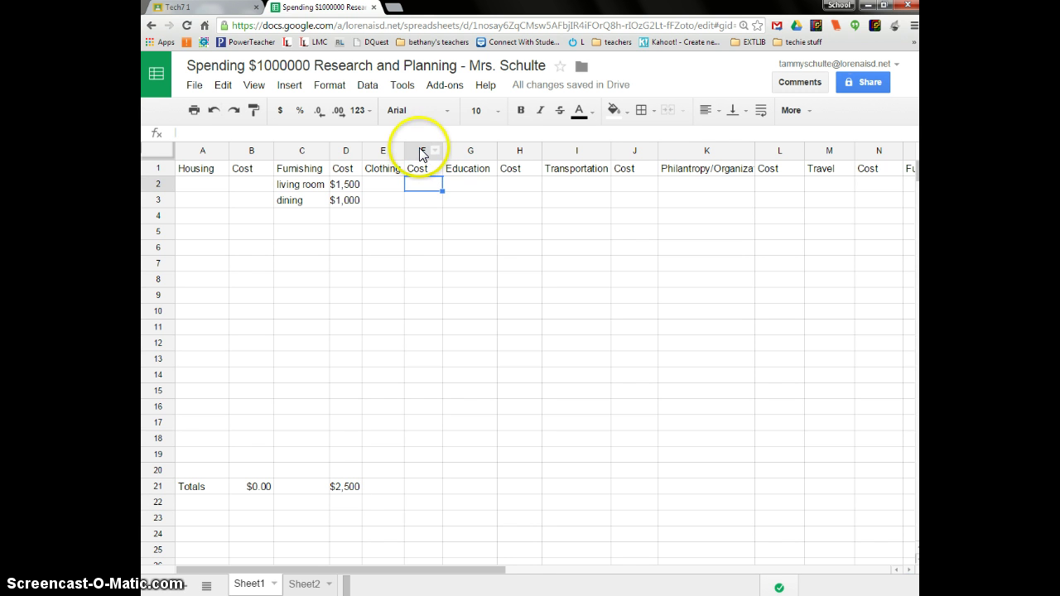
pyautogui.click(505, 150)
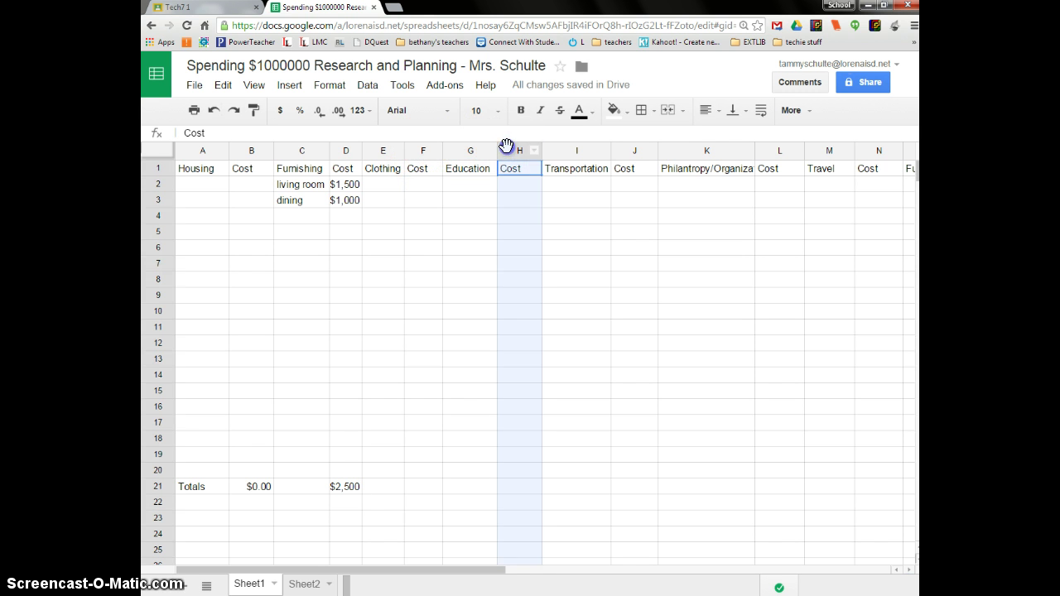
pyautogui.click(634, 150)
pyautogui.click(768, 151)
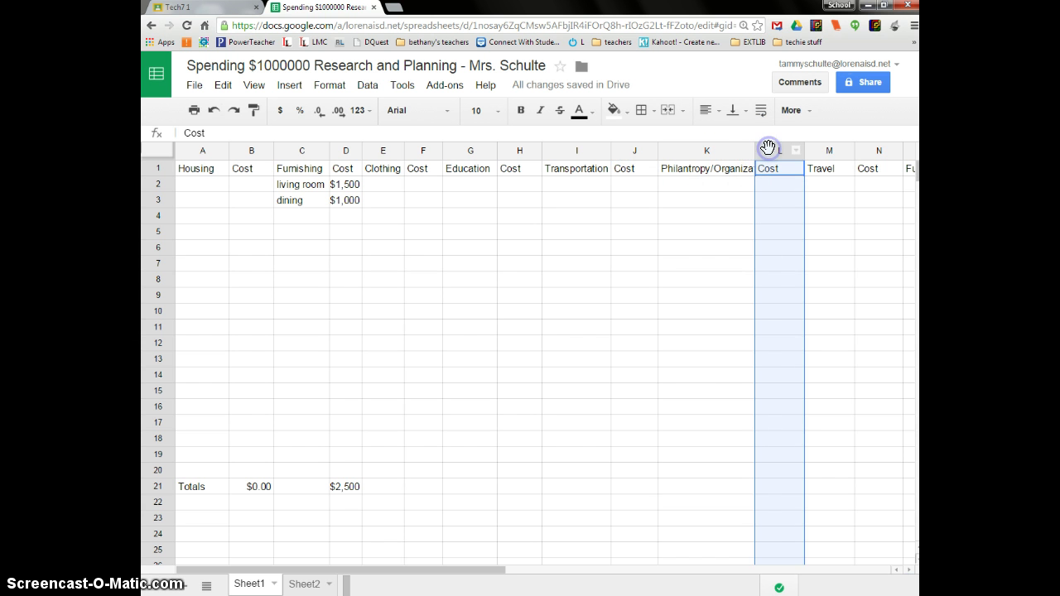
pyautogui.click(872, 151)
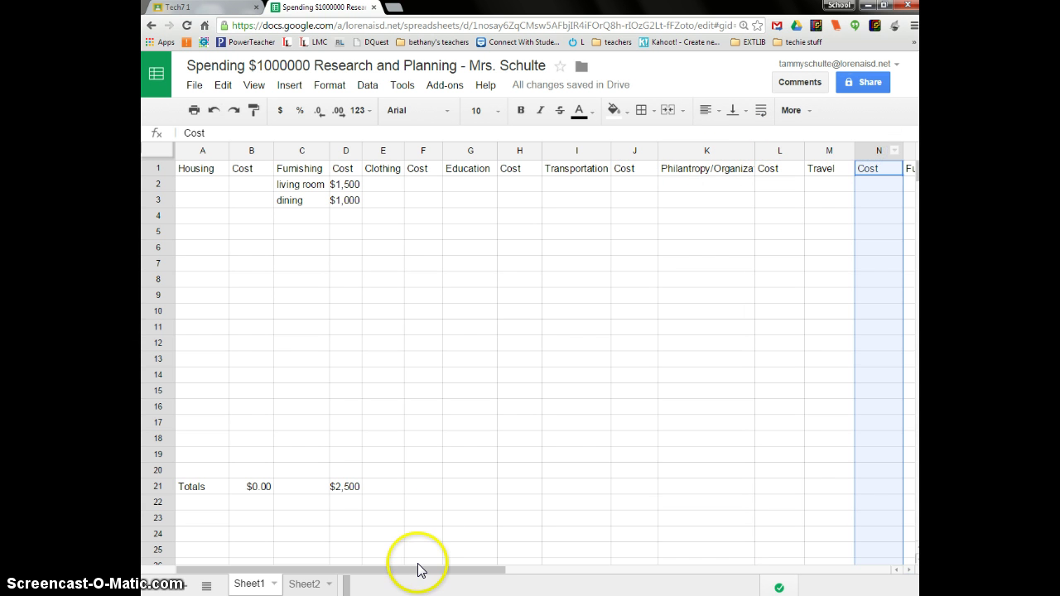
pyautogui.moveTo(422, 565); pyautogui.dragTo(528, 574)
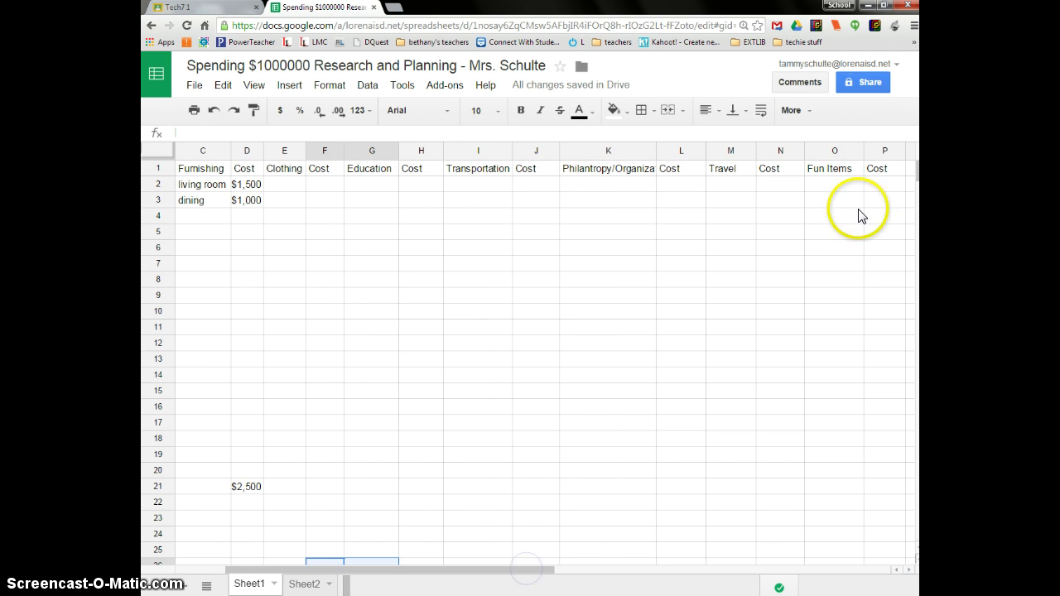
pyautogui.click(867, 148)
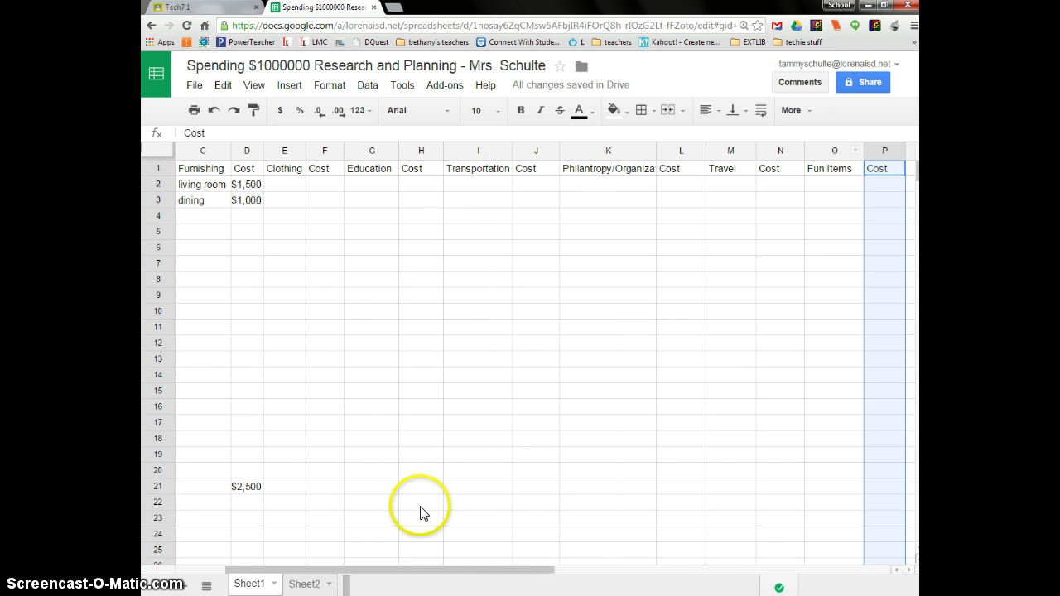
pyautogui.moveTo(392, 571); pyautogui.dragTo(273, 573)
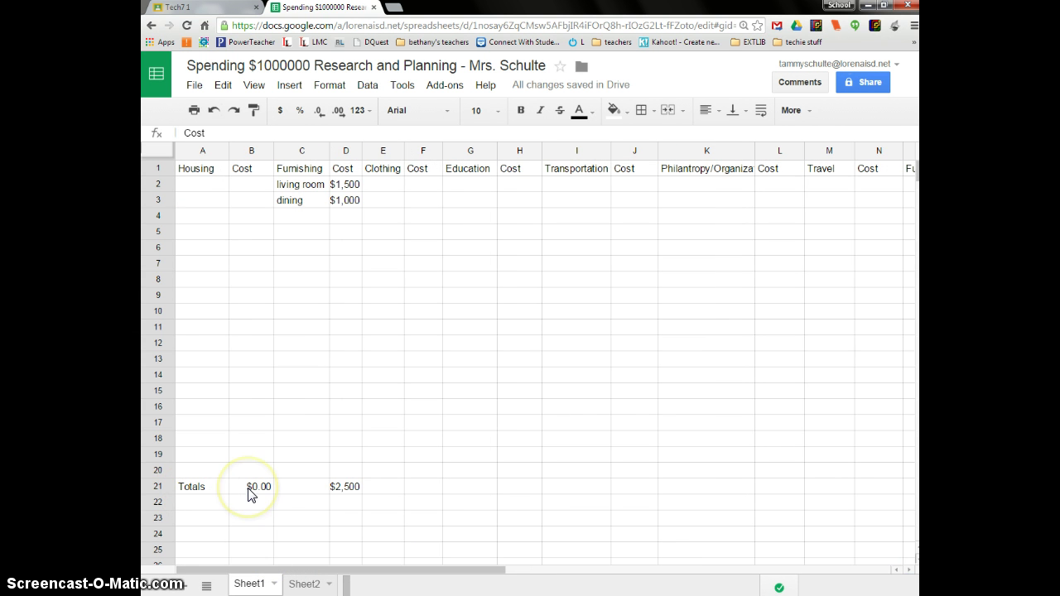
# Clear the existing grand total formula from Q21 at the end of the Totals row.
pyautogui.moveTo(249, 489); pyautogui.dragTo(711, 479)
pyautogui.moveTo(444, 573); pyautogui.dragTo(558, 558)
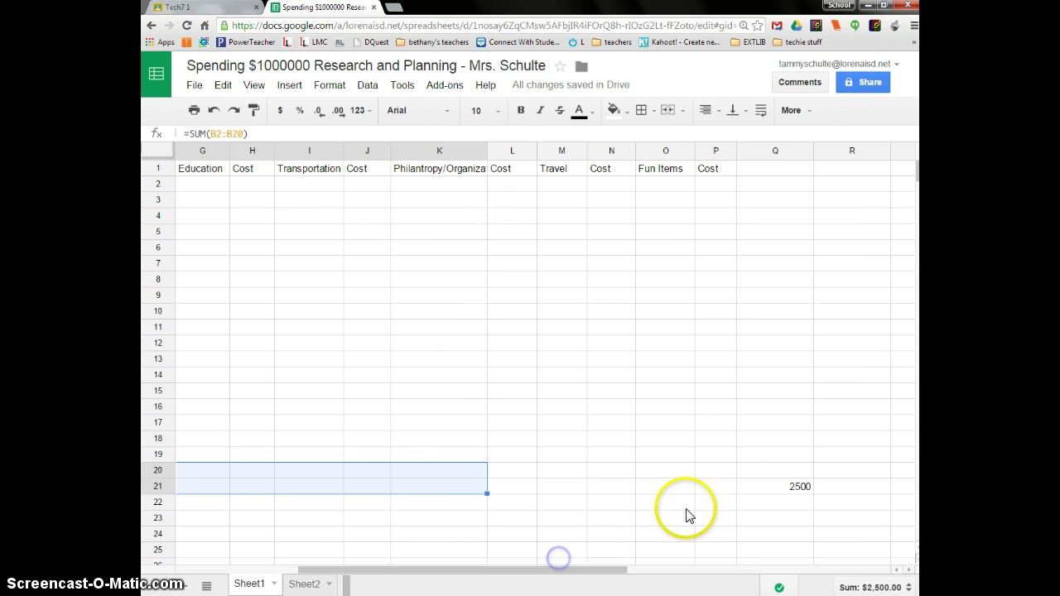
pyautogui.click(828, 489)
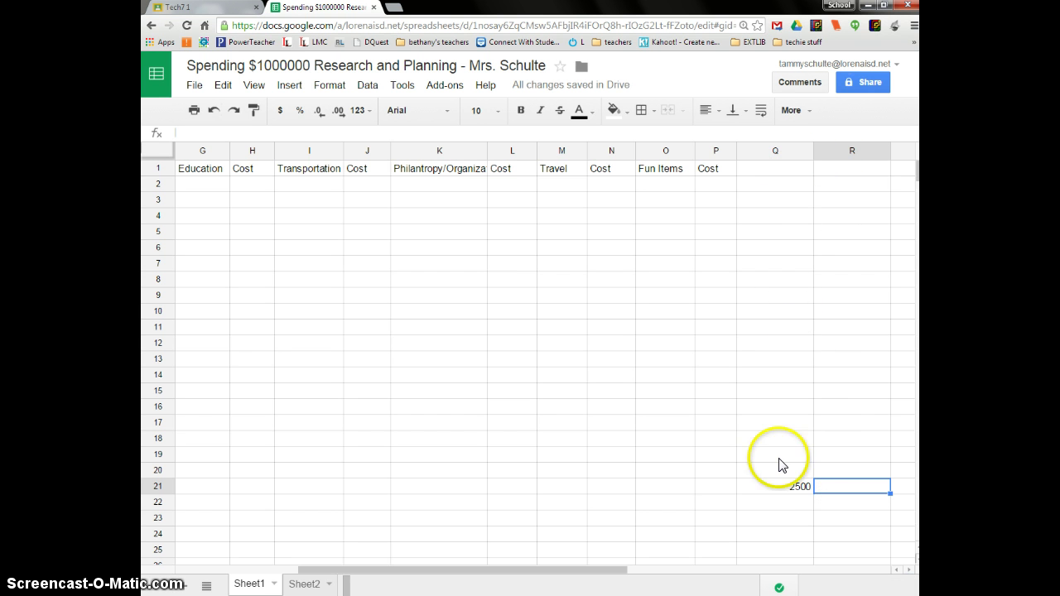
pyautogui.click(770, 486)
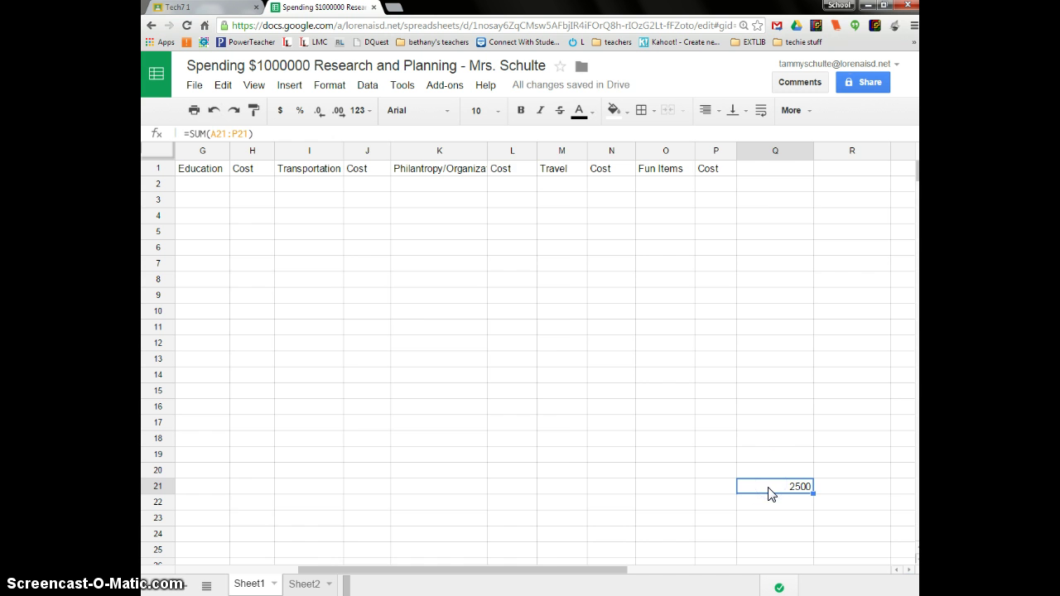
pyautogui.hotkey('ctrl', 'z')
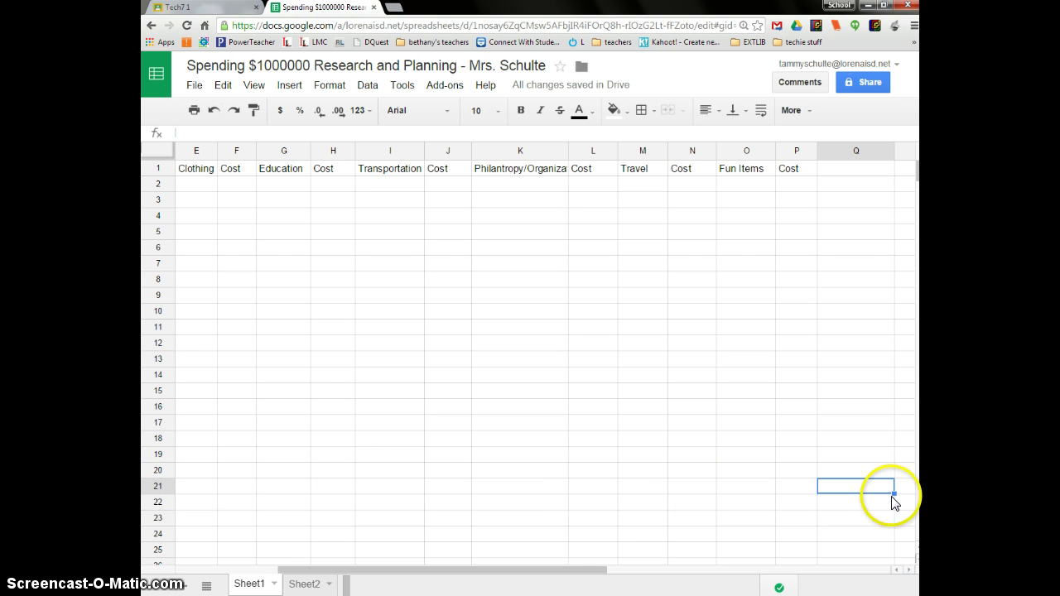
# Calculate the grand total in Q21 with a SUM function over the category totals in B21:P21.
pyautogui.click(850, 492)
pyautogui.click(290, 84)
pyautogui.moveTo(298, 285)
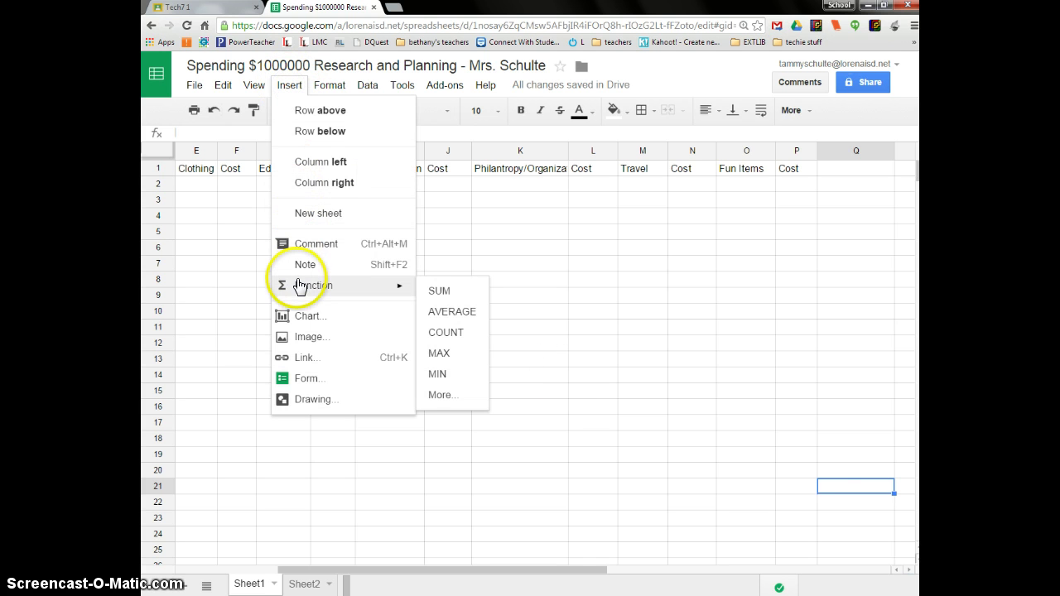
pyautogui.click(435, 294)
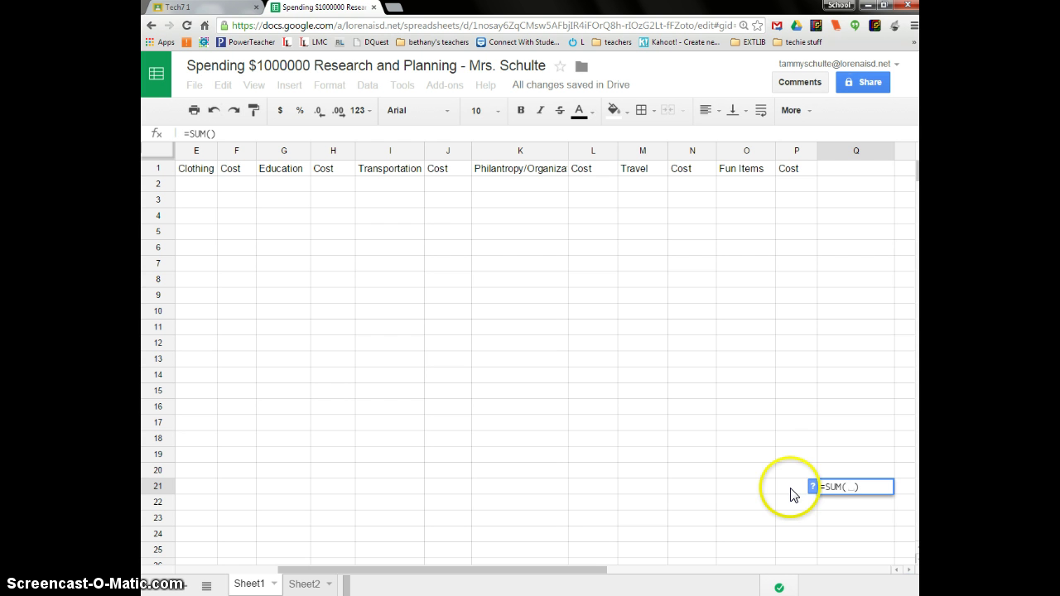
pyautogui.moveTo(791, 495); pyautogui.dragTo(236, 489)
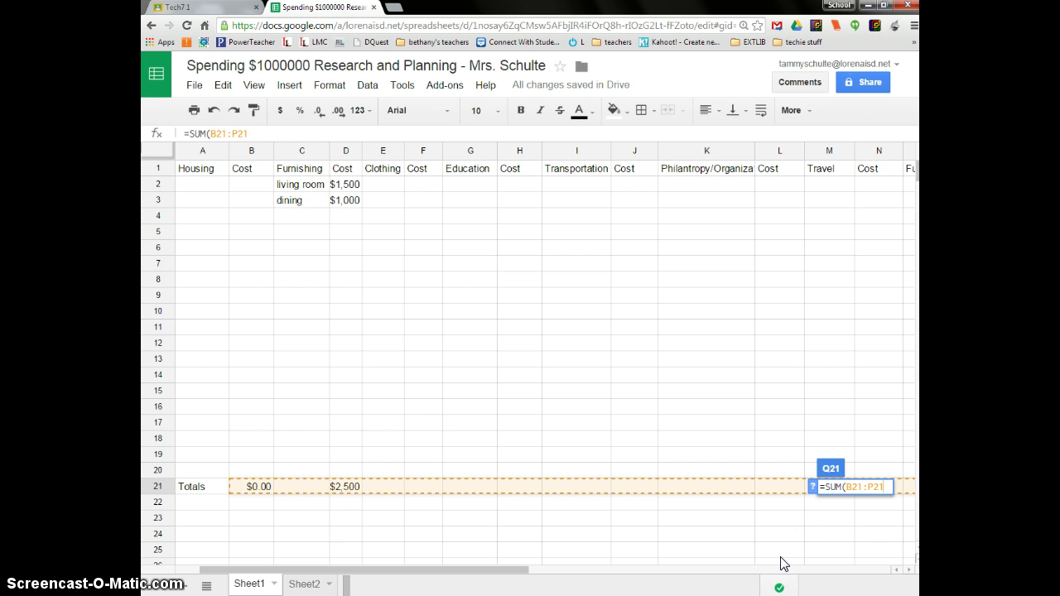
pyautogui.press('Return')
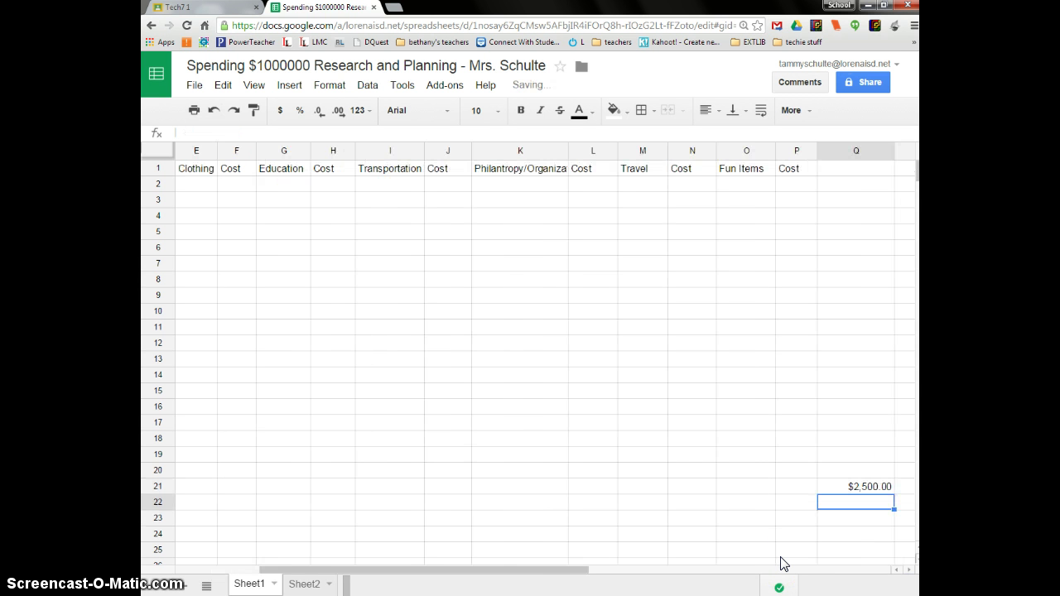
# Review the category totals in row 21 and the grand total formula in Q21.
pyautogui.moveTo(800, 567); pyautogui.dragTo(437, 564)
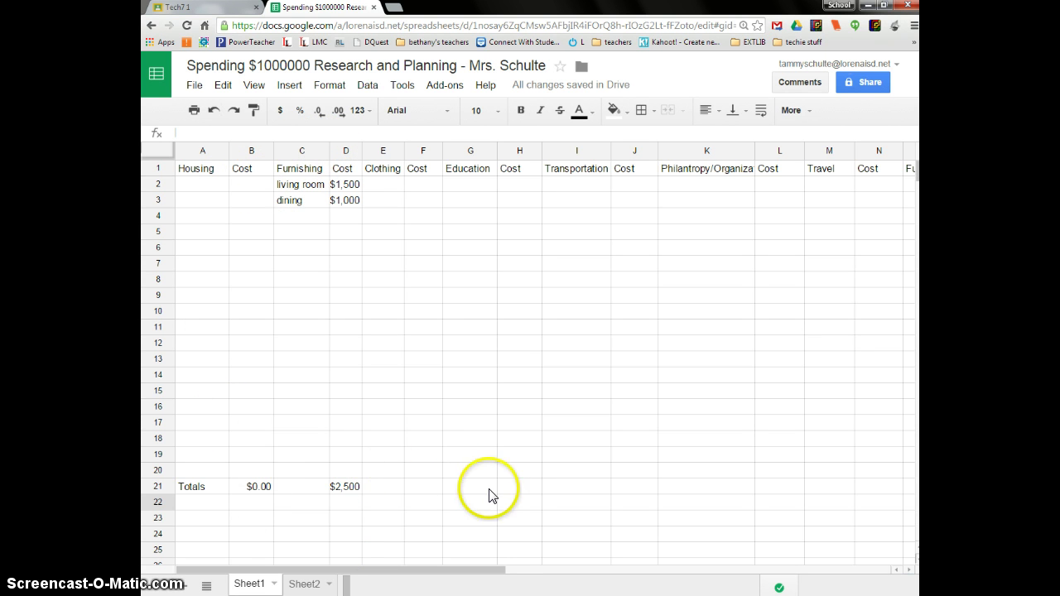
pyautogui.moveTo(336, 569); pyautogui.dragTo(603, 580)
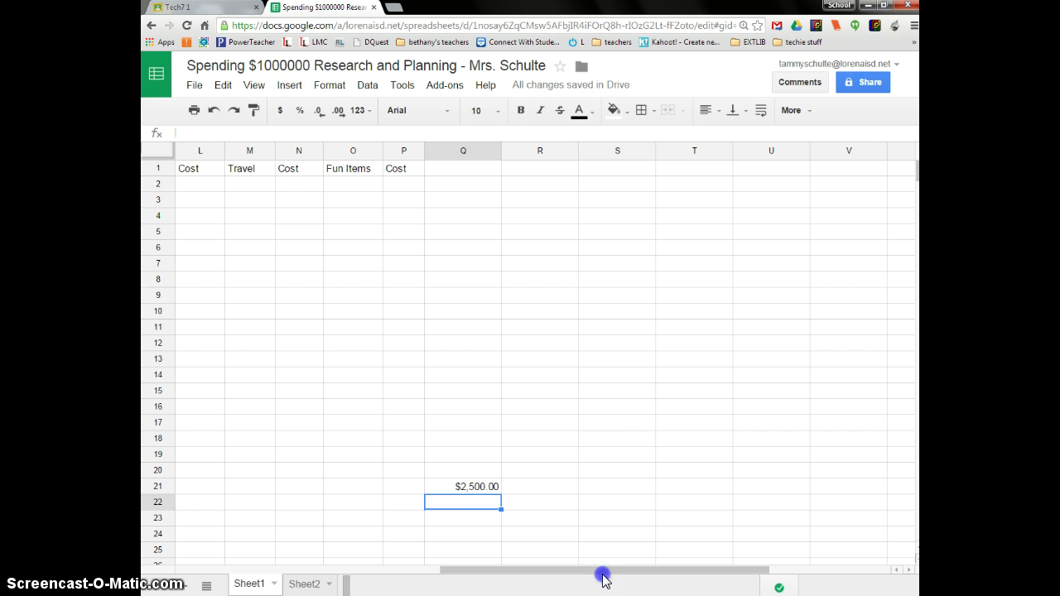
pyautogui.click(480, 487)
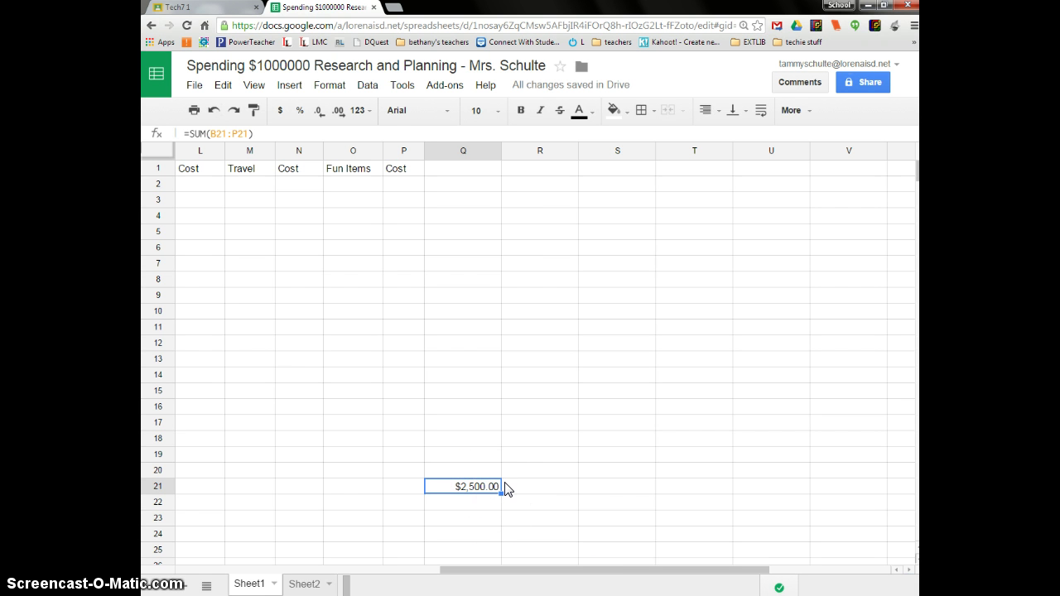
pyautogui.click(279, 185)
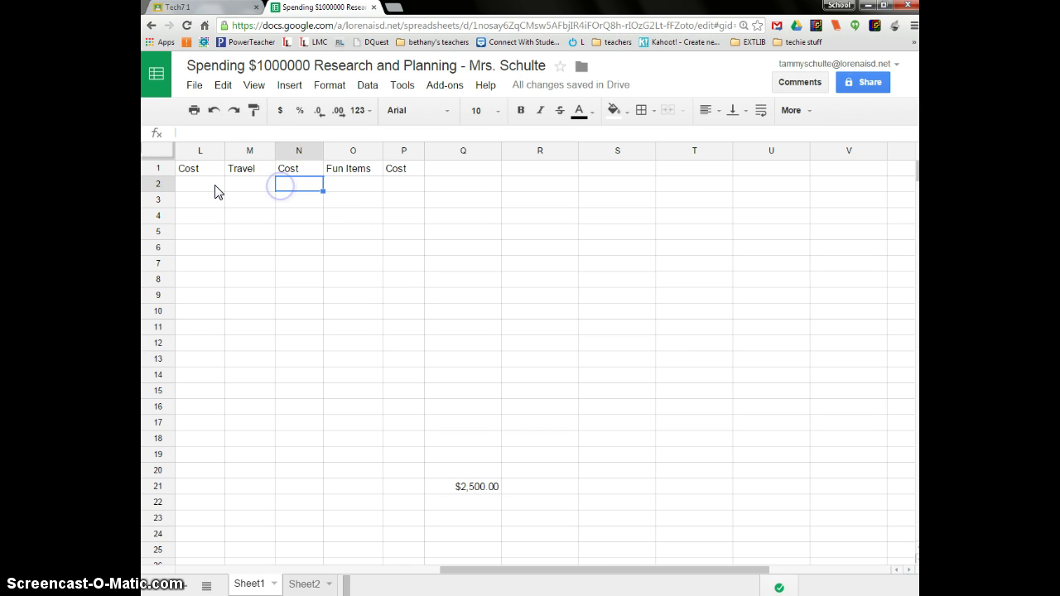
pyautogui.click(191, 190)
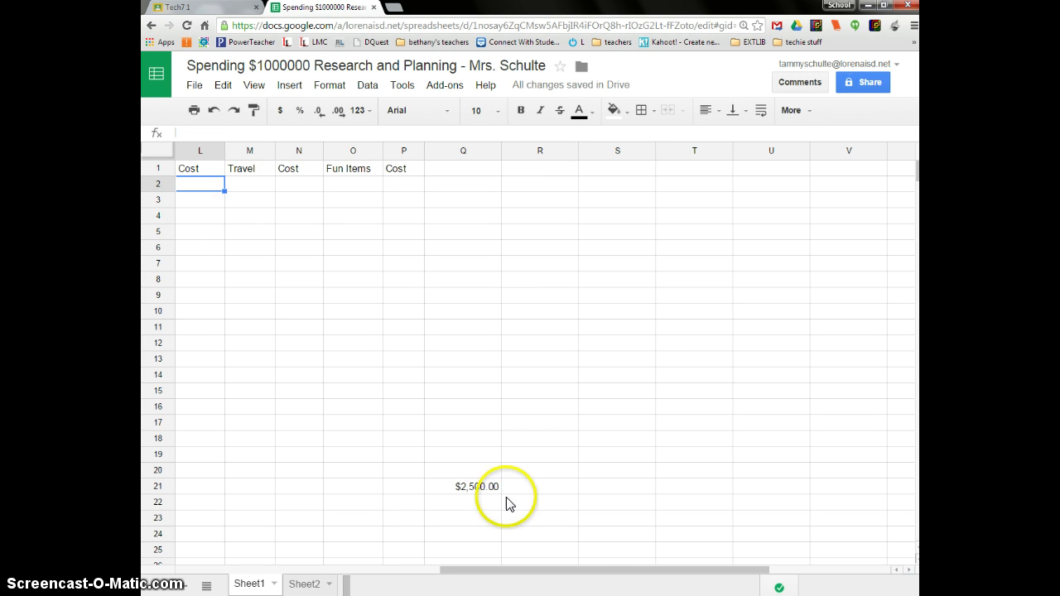
pyautogui.click(470, 487)
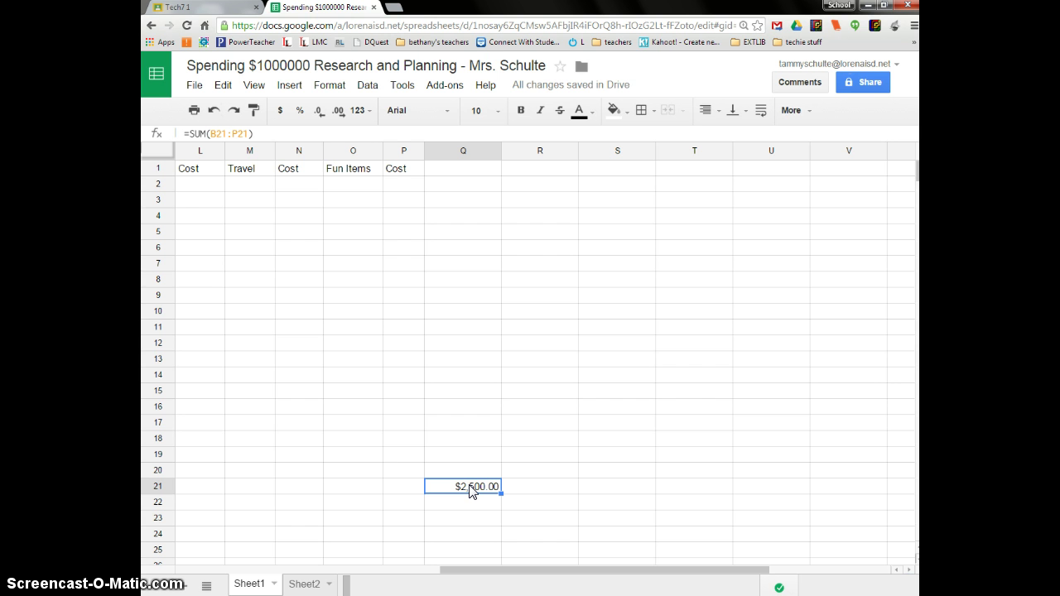
pyautogui.click(470, 491)
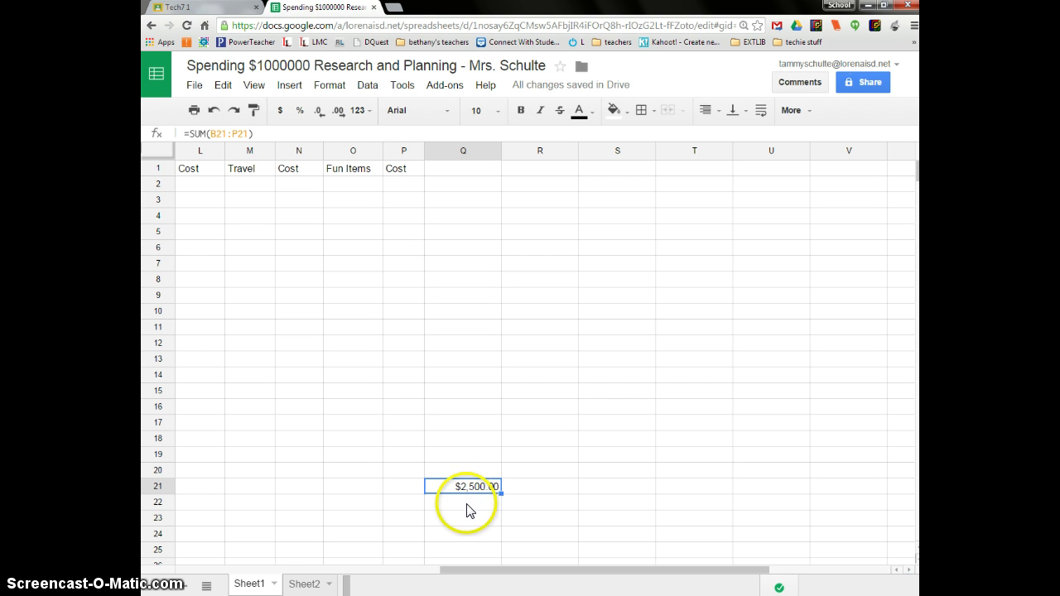
pyautogui.click(467, 506)
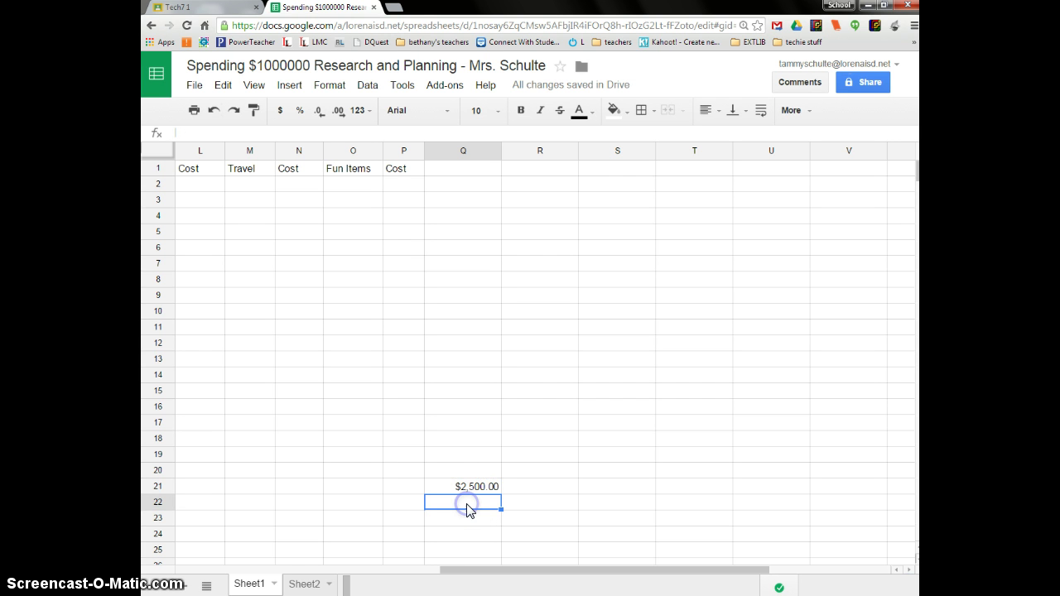
pyautogui.click(476, 471)
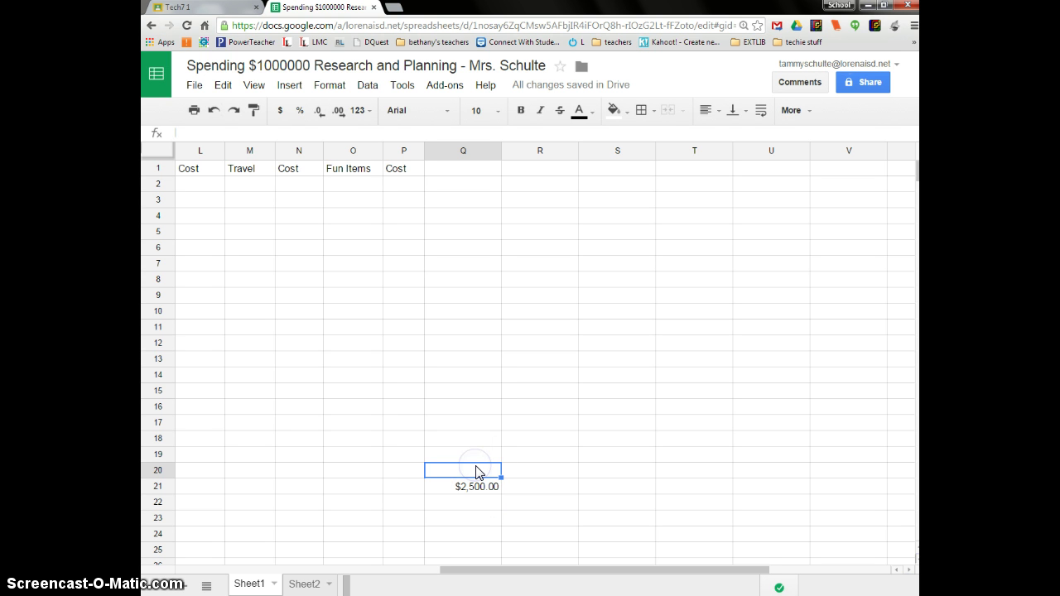
pyautogui.click(472, 502)
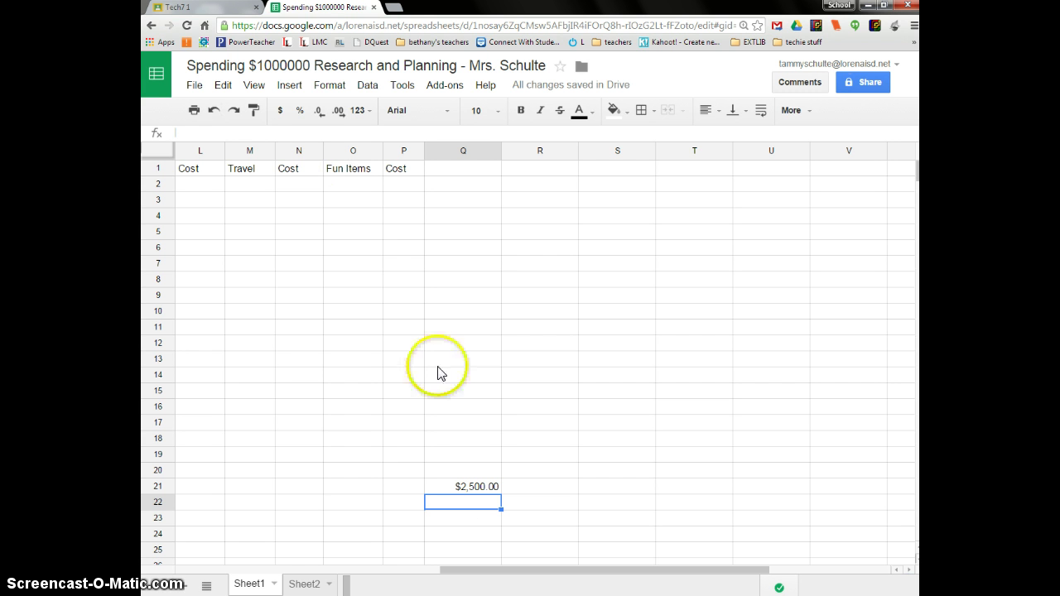
pyautogui.click(286, 84)
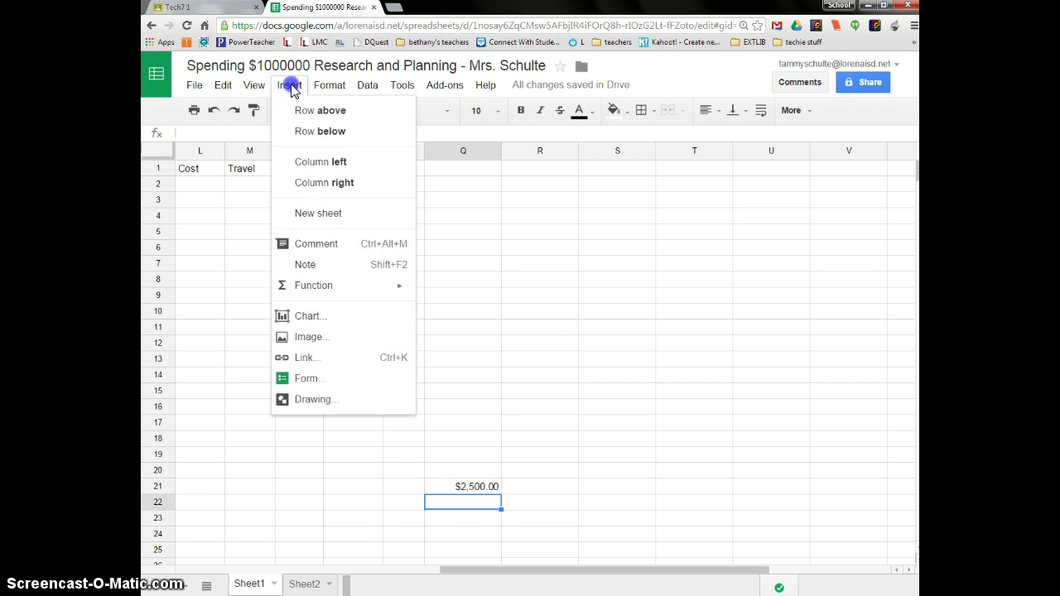
pyautogui.click(281, 287)
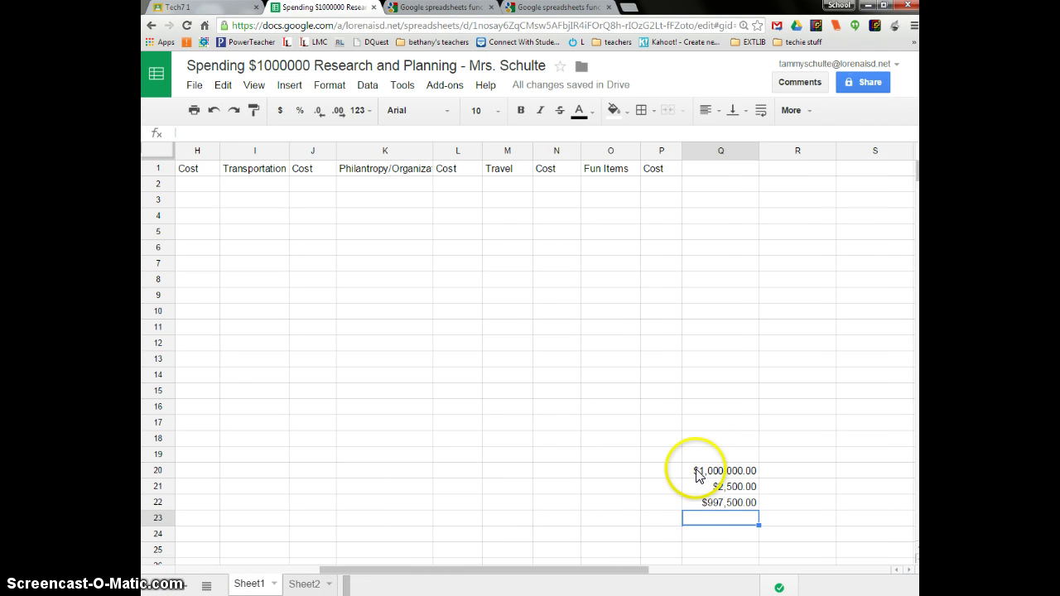
# Examine the starting budget in Q20, the grand total formula in Q21 and the formula in Q22 that subtracts spending from the budget.
pyautogui.click(697, 476)
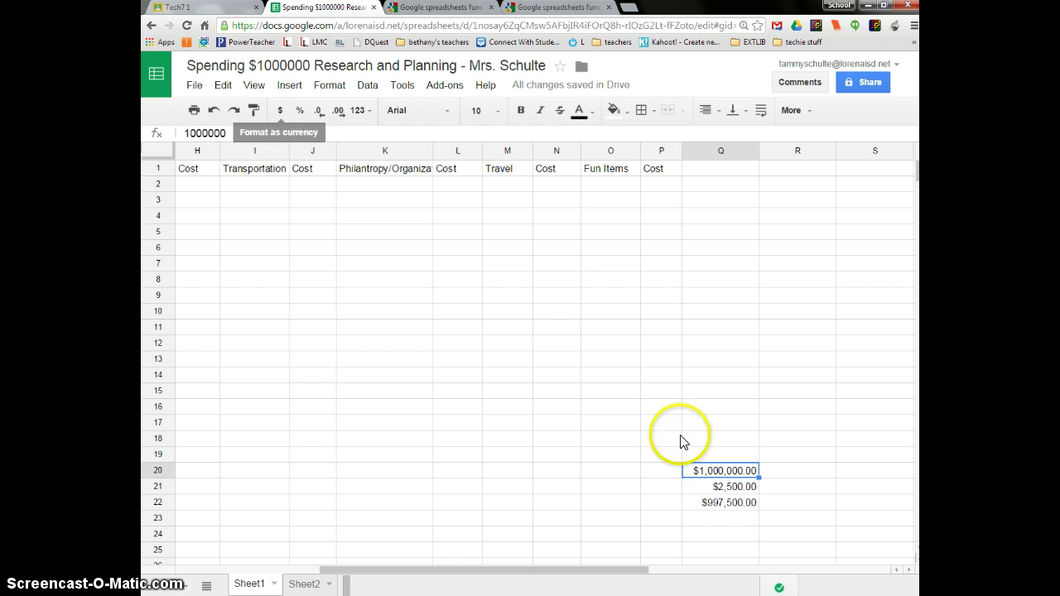
pyautogui.click(710, 489)
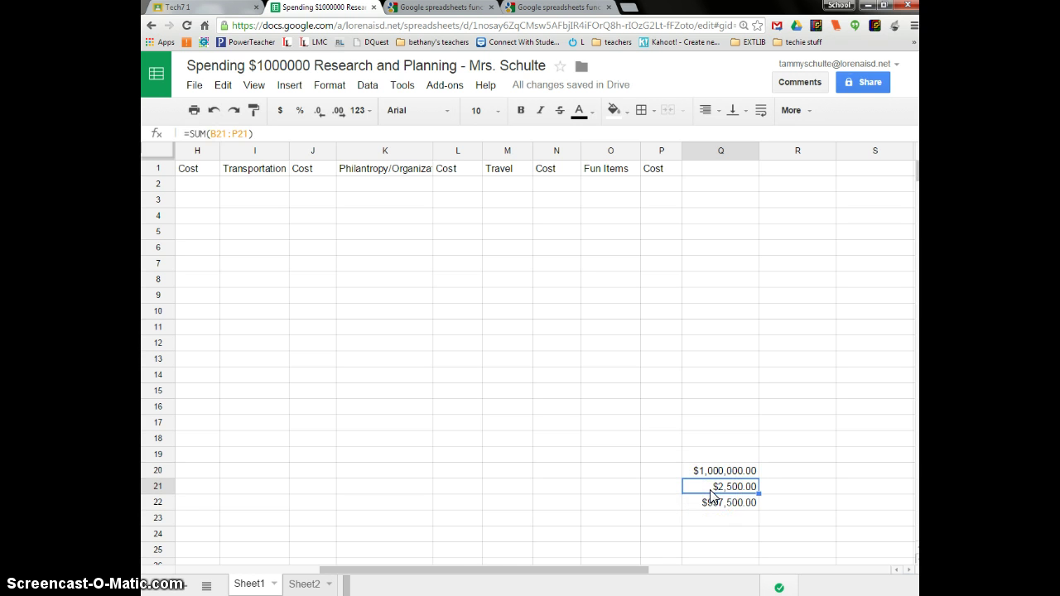
pyautogui.click(716, 507)
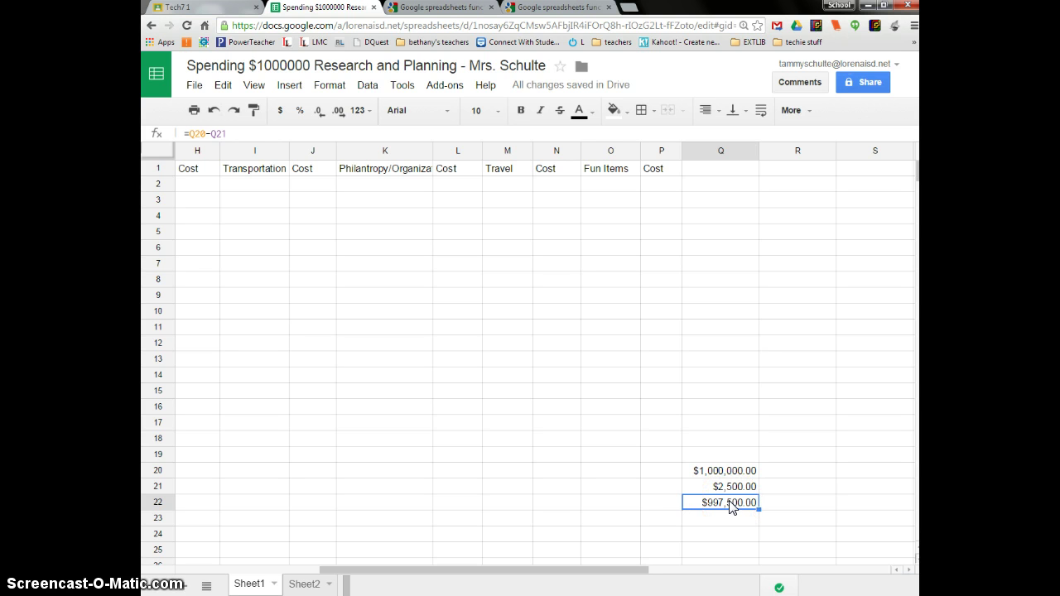
pyautogui.click(237, 134)
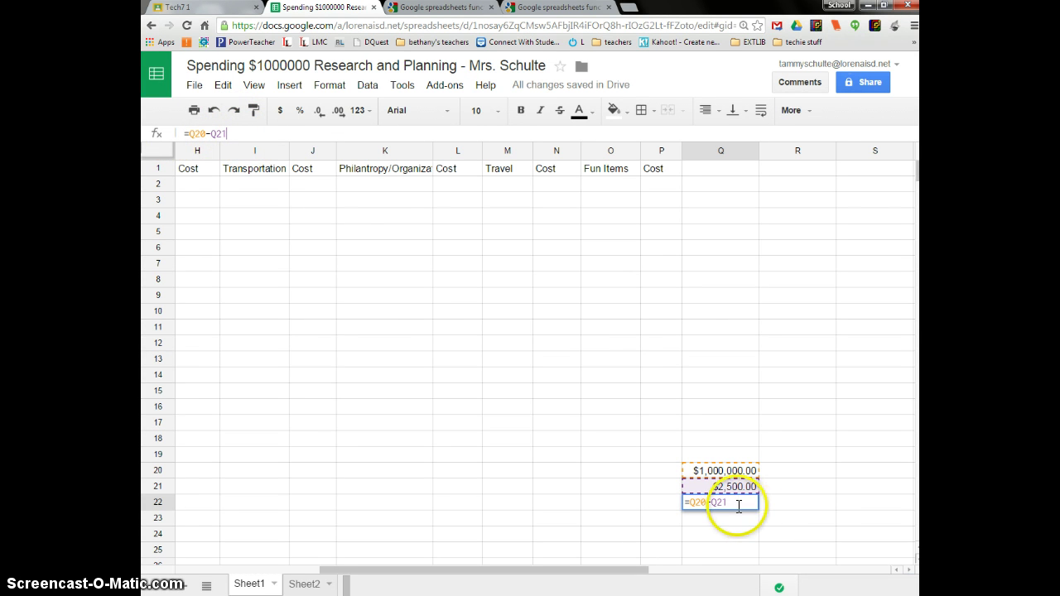
pyautogui.click(190, 133)
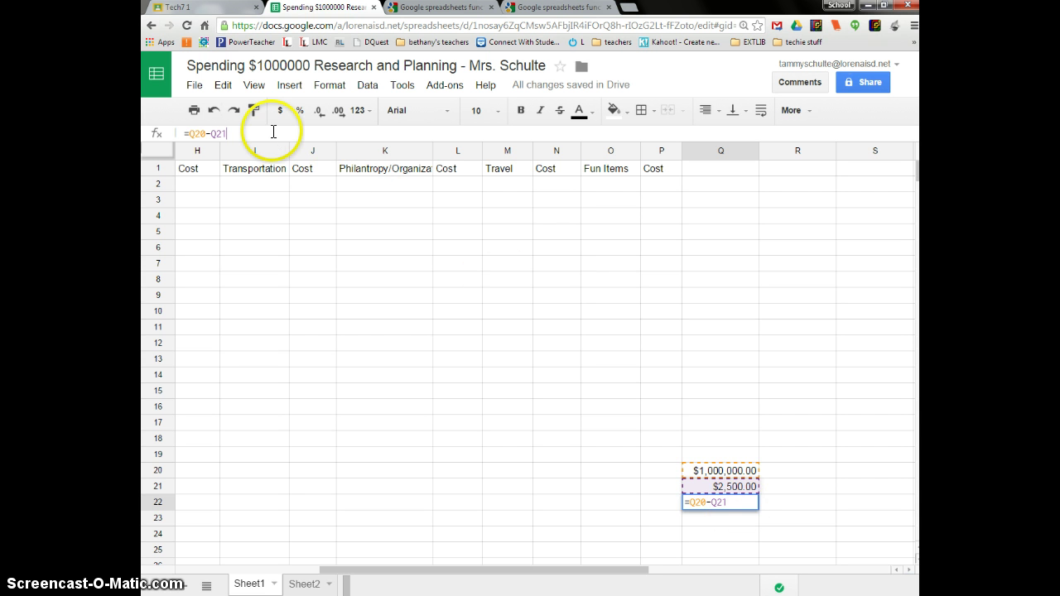
pyautogui.press('Return')
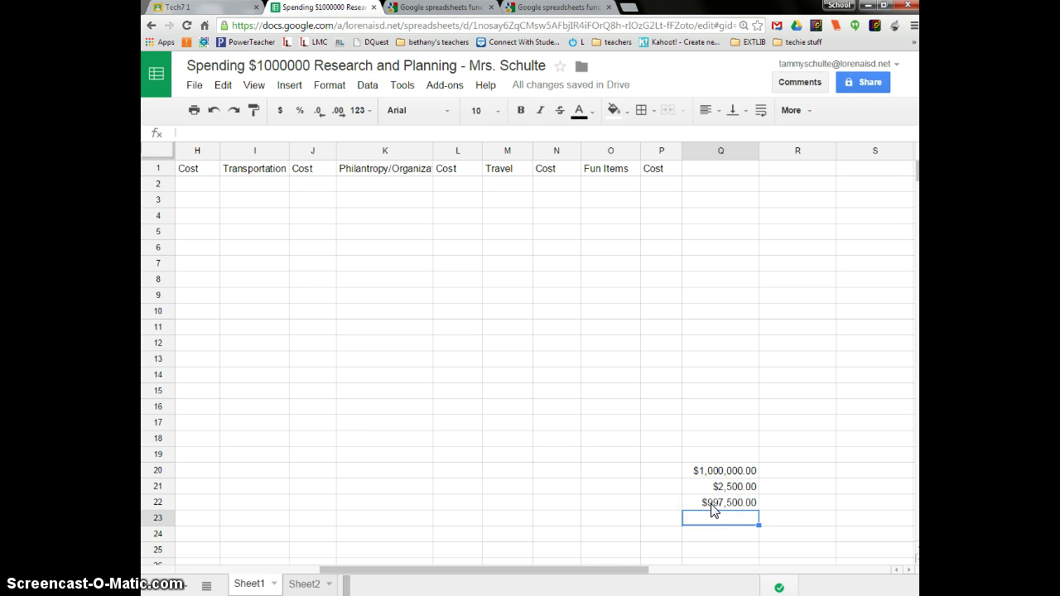
pyautogui.moveTo(634, 569); pyautogui.dragTo(409, 569)
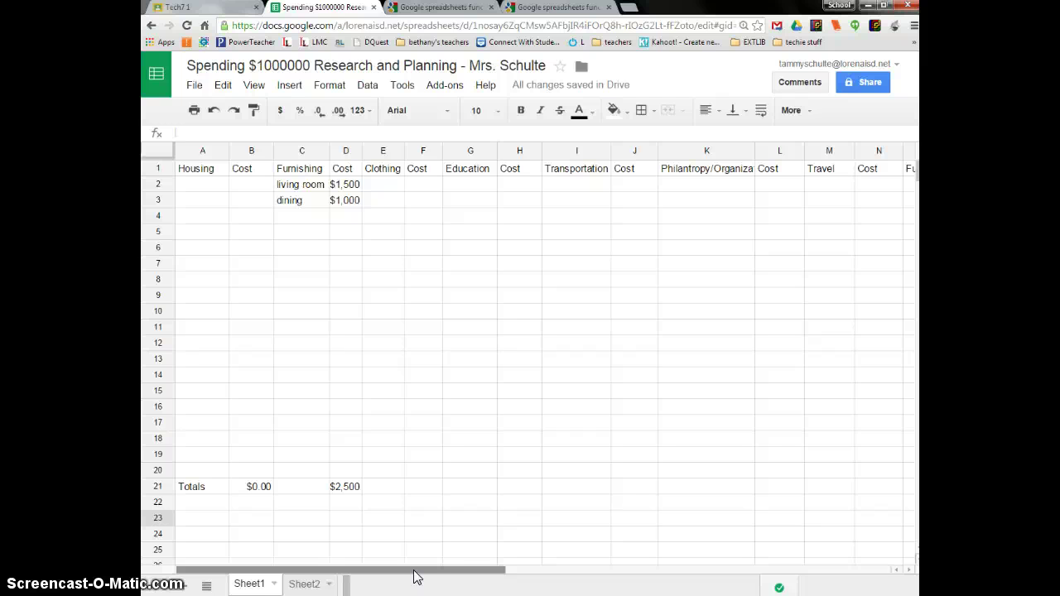
pyautogui.click(421, 570)
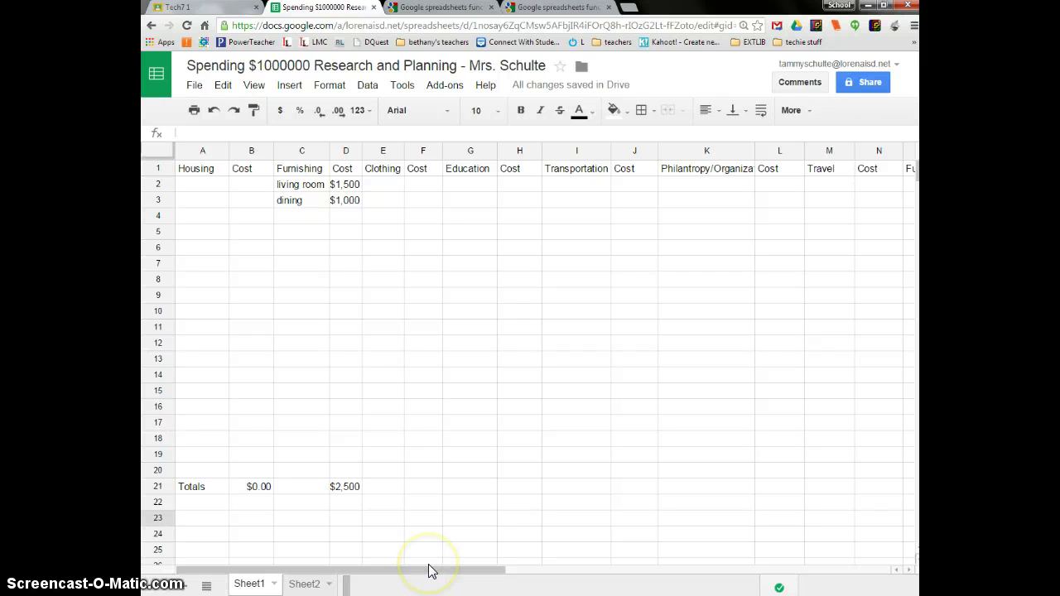